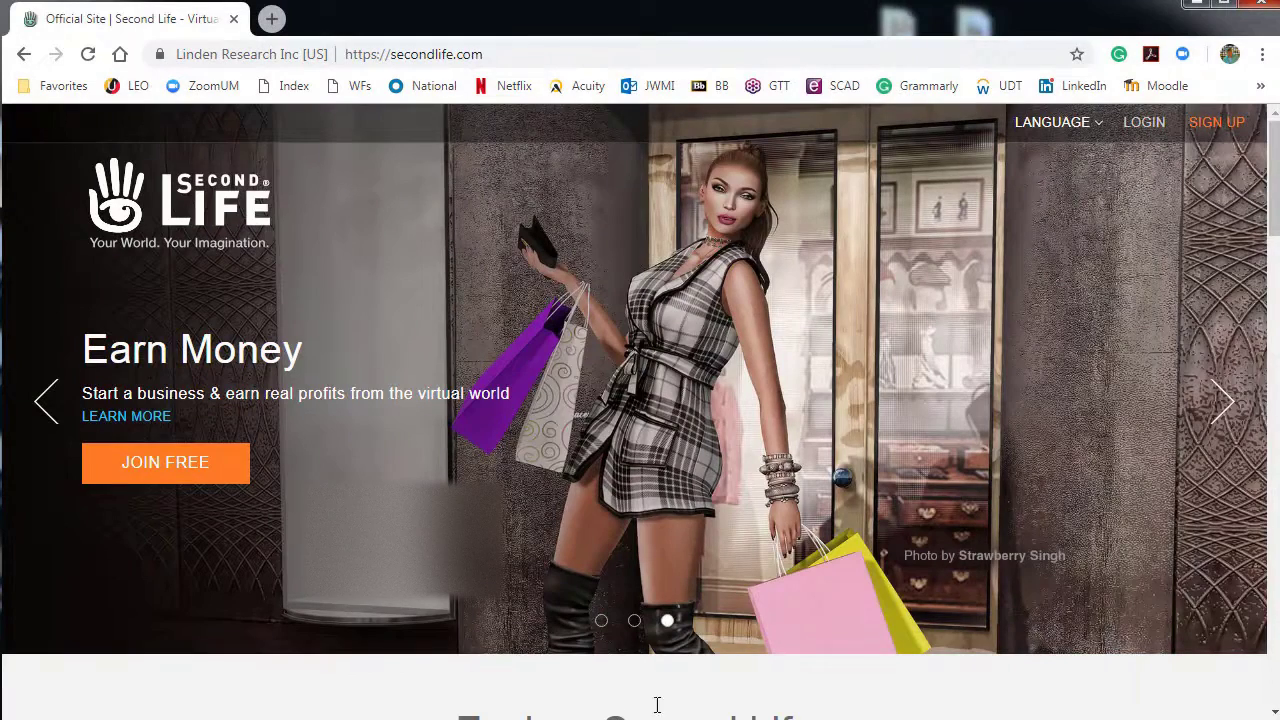
Start a free account, entering a username and the saved e-mail suggestion.
{"action": "left_click", "coordinate": [173, 465]}
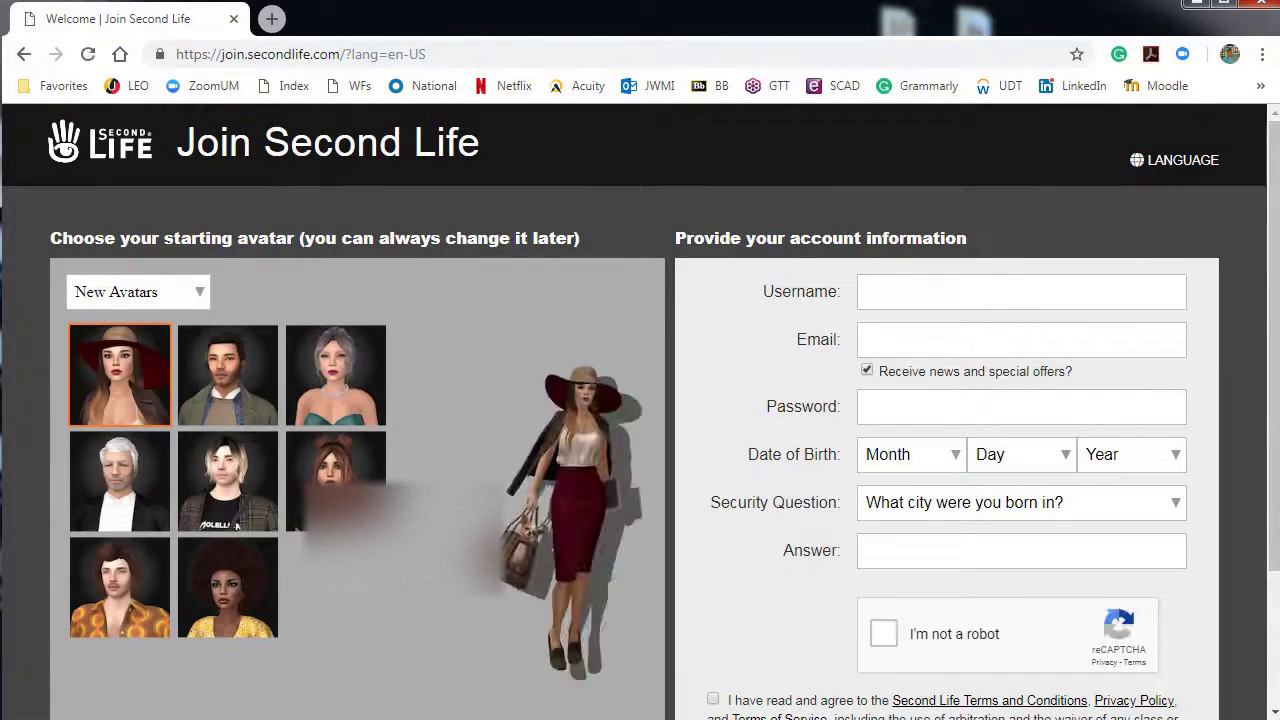
{"action": "left_click", "coordinate": [879, 298]}
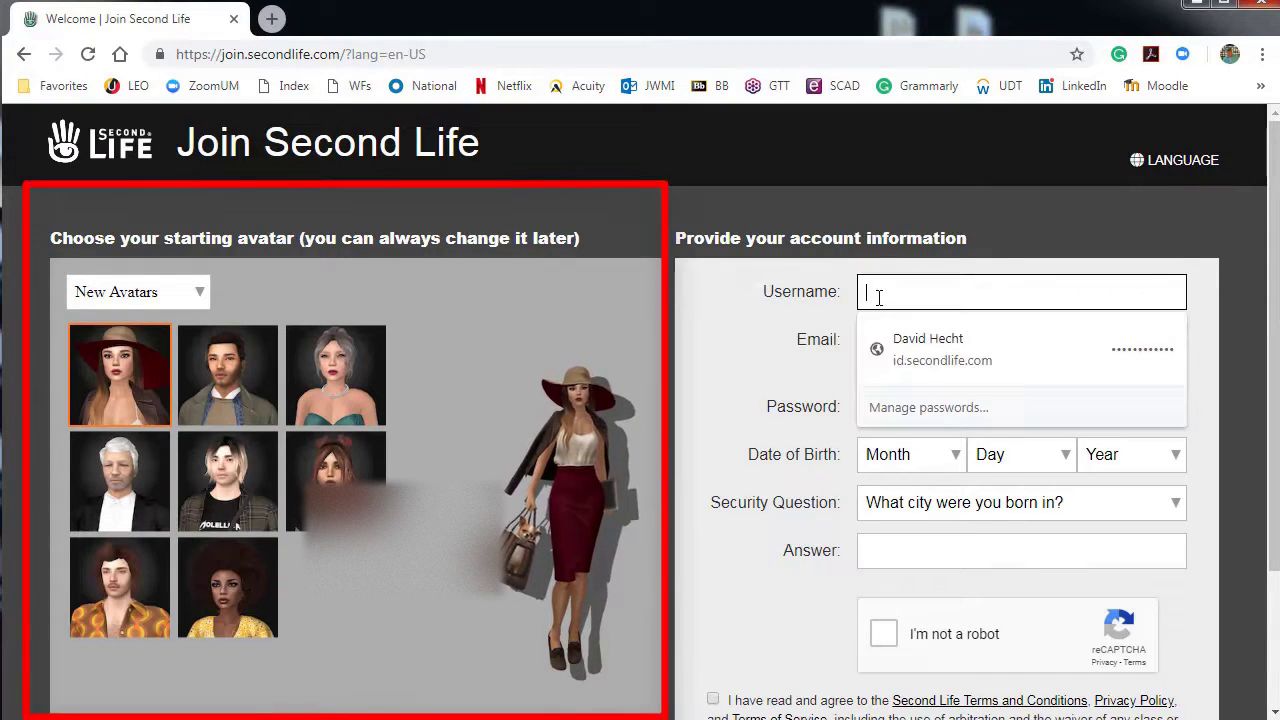
{"action": "type", "text": "T"}
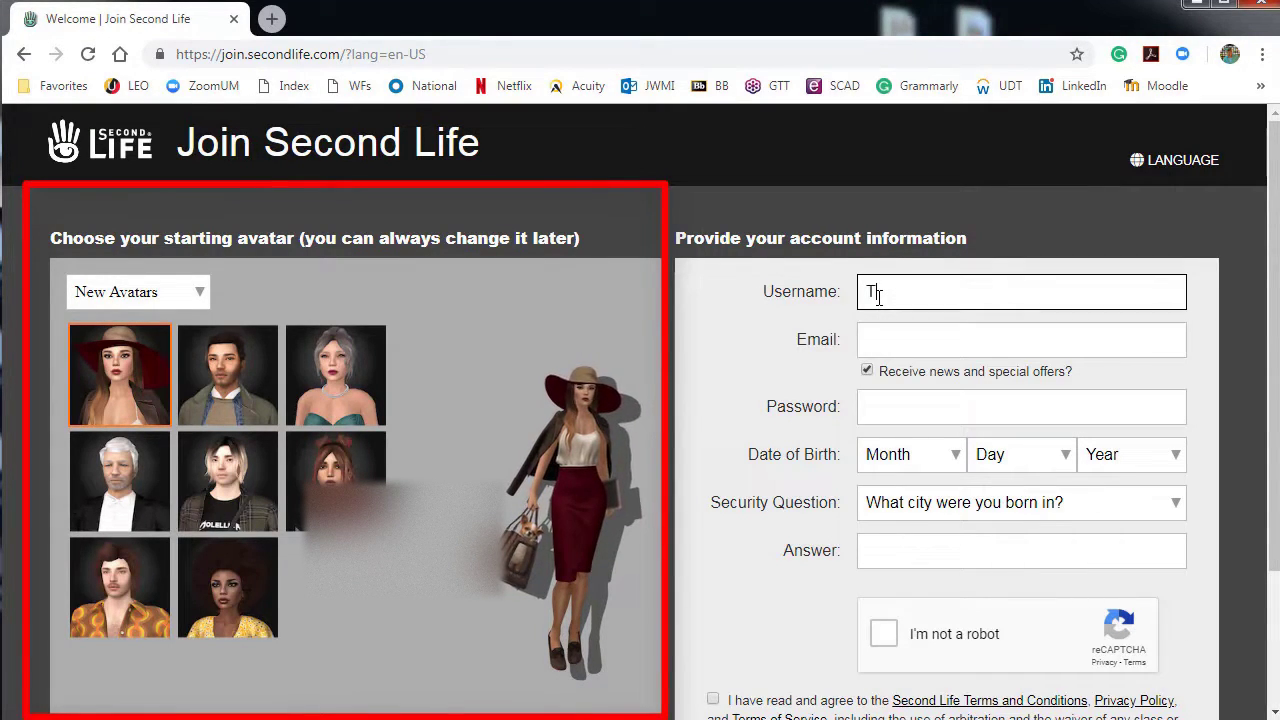
{"action": "type", "text": "ybeeTime"}
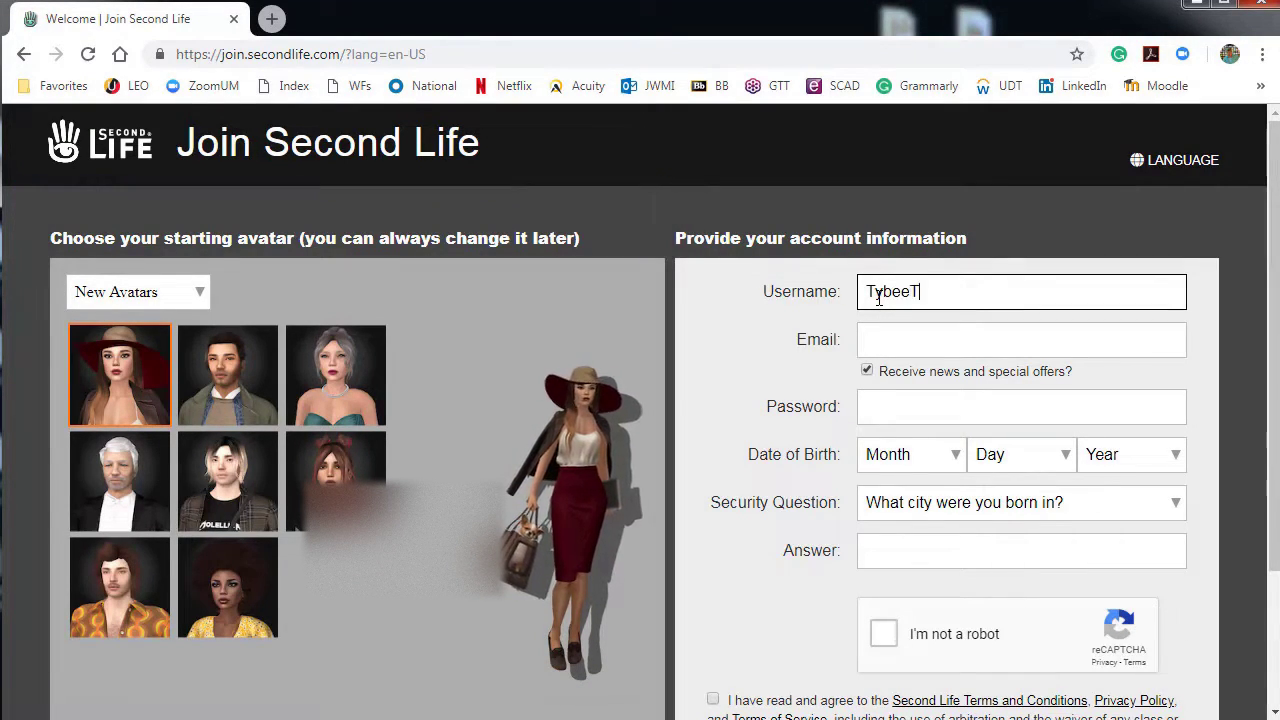
{"action": "left_click", "coordinate": [883, 333]}
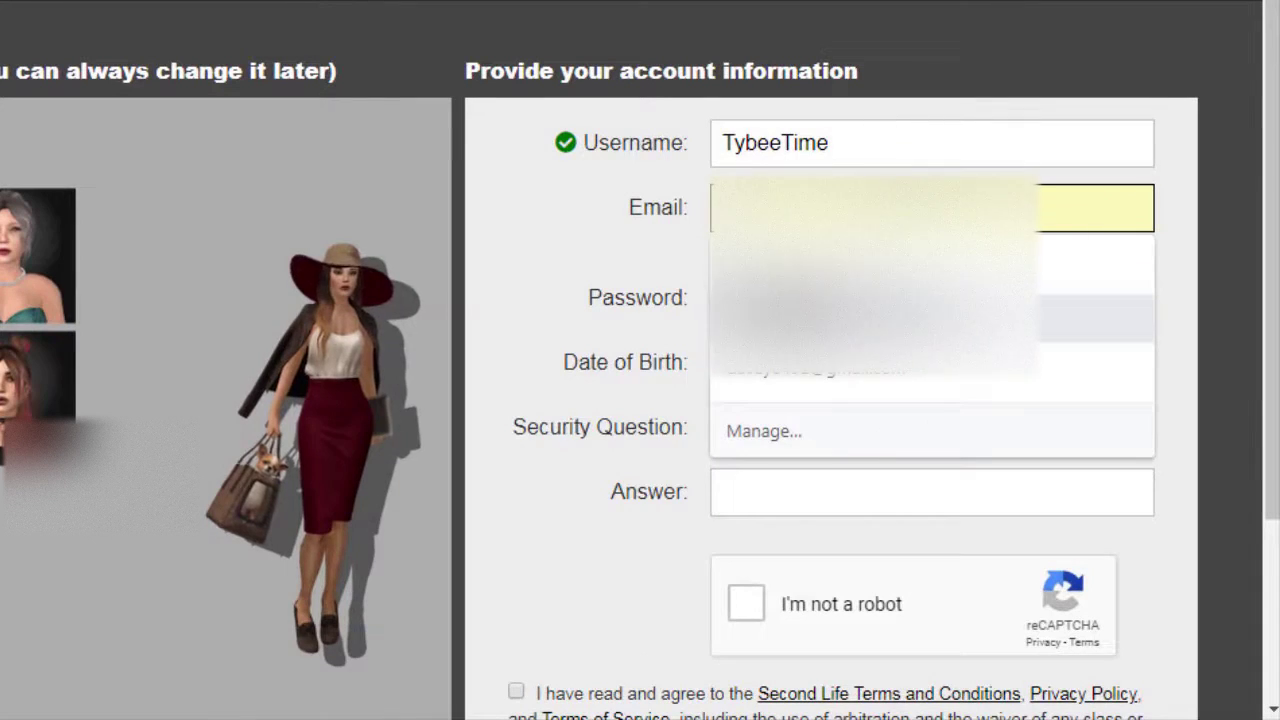
{"action": "left_click", "coordinate": [830, 270]}
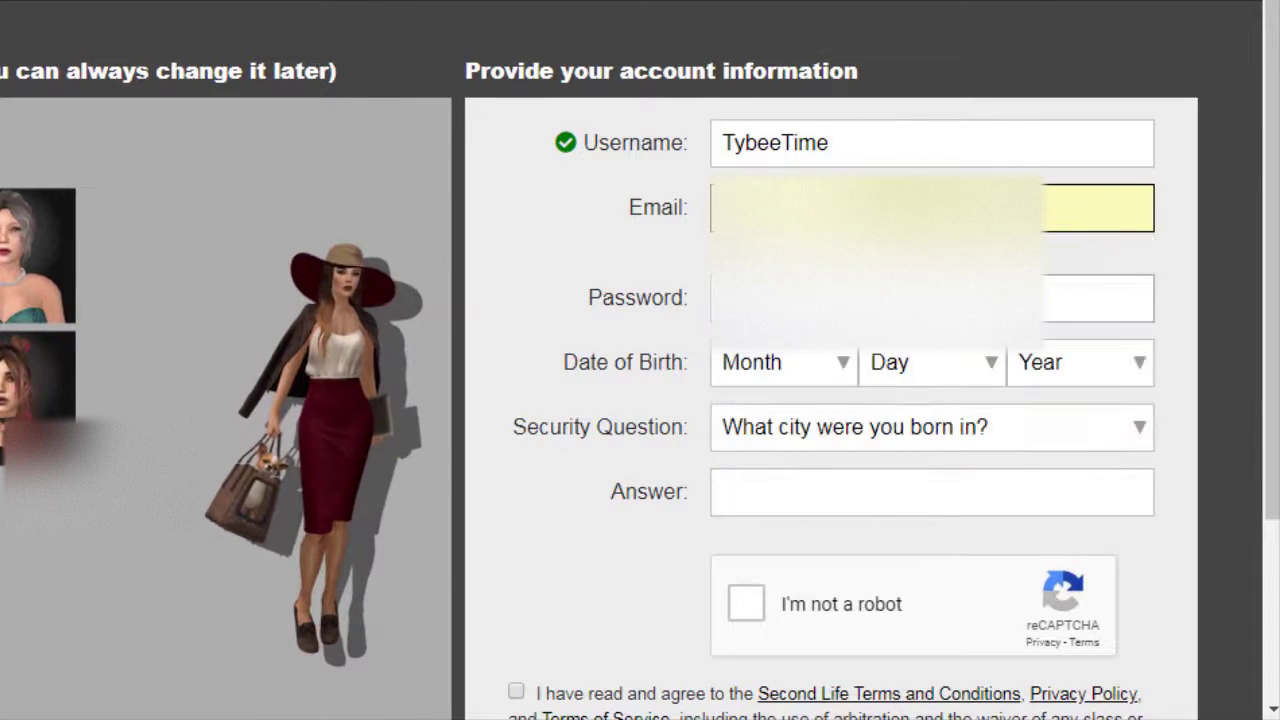
Enter a password, then replace the rejected one with a password that validates.
{"action": "left_click", "coordinate": [737, 298]}
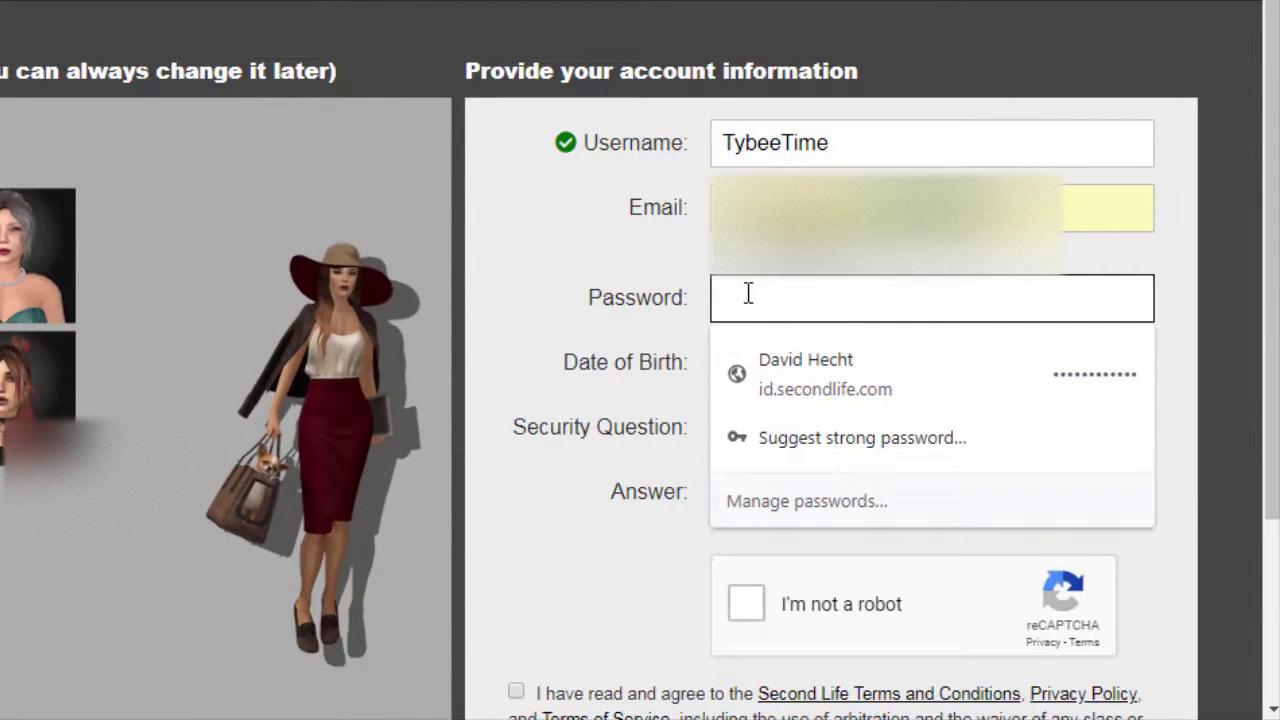
{"action": "type", "text": "•••••"}
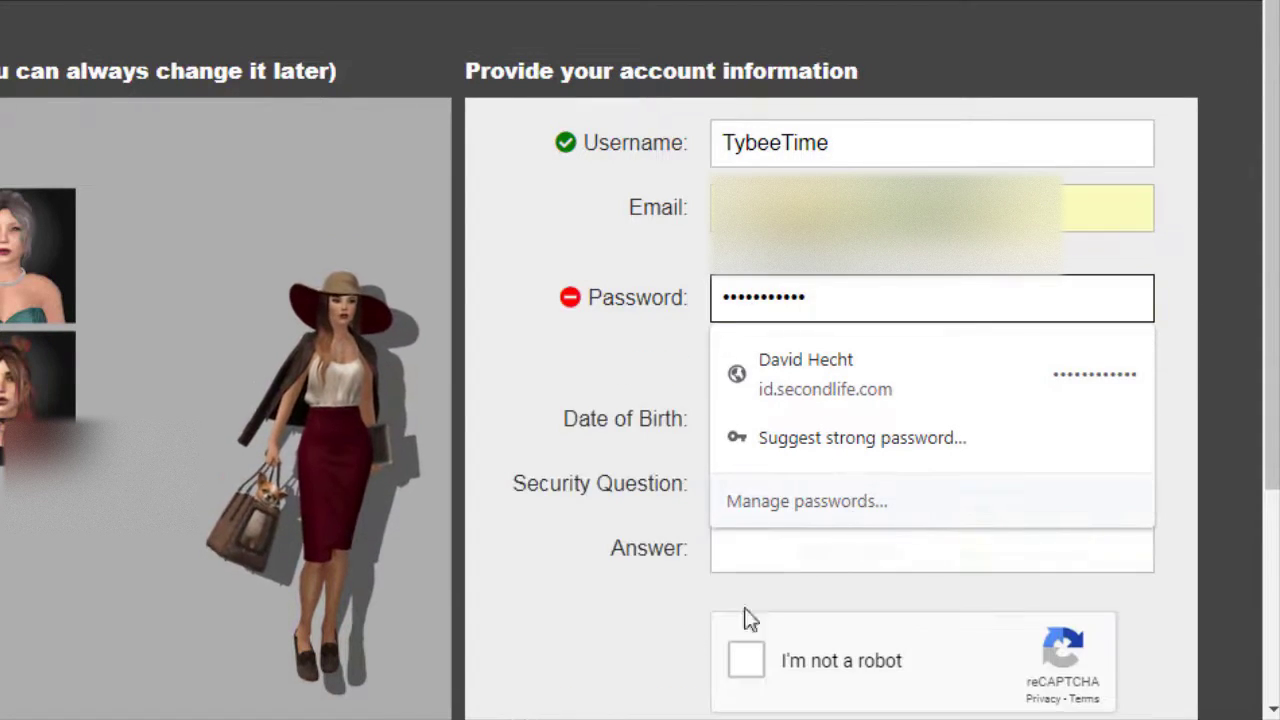
{"action": "left_click", "coordinate": [638, 631]}
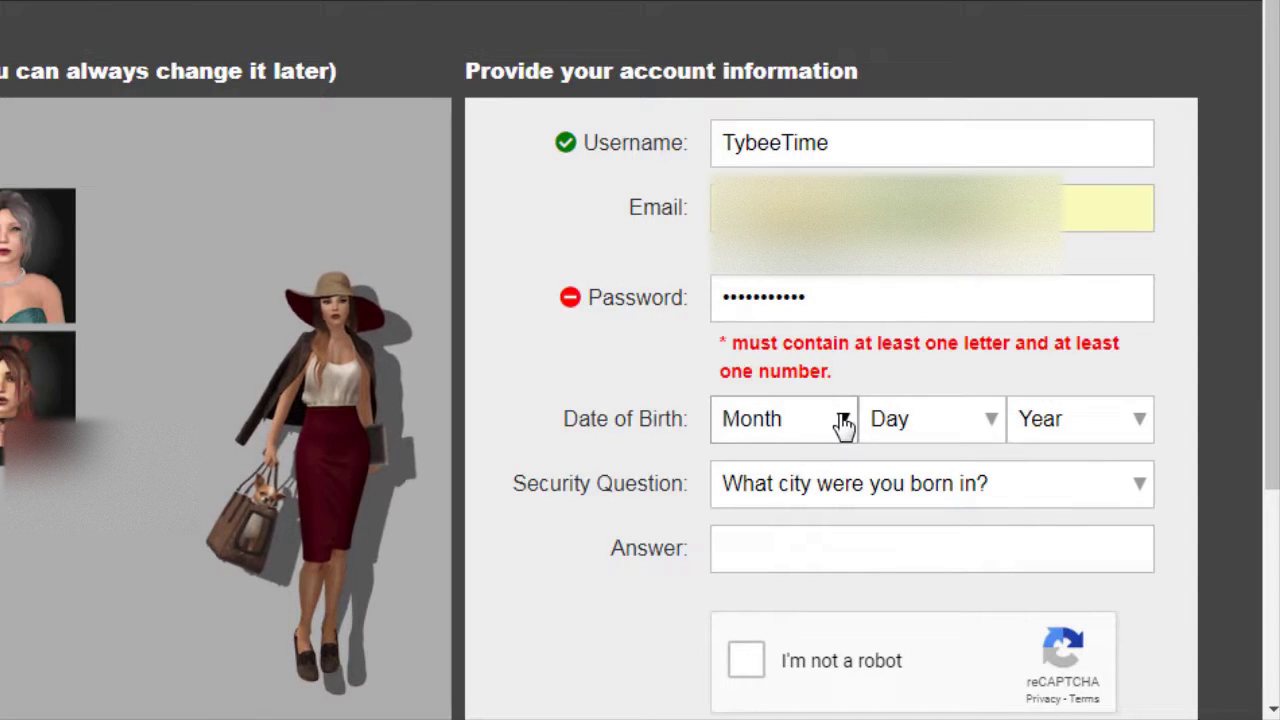
{"action": "left_click_drag", "start_coordinate": [814, 294], "coordinate": [703, 300]}
{"action": "type", "text": "a"}
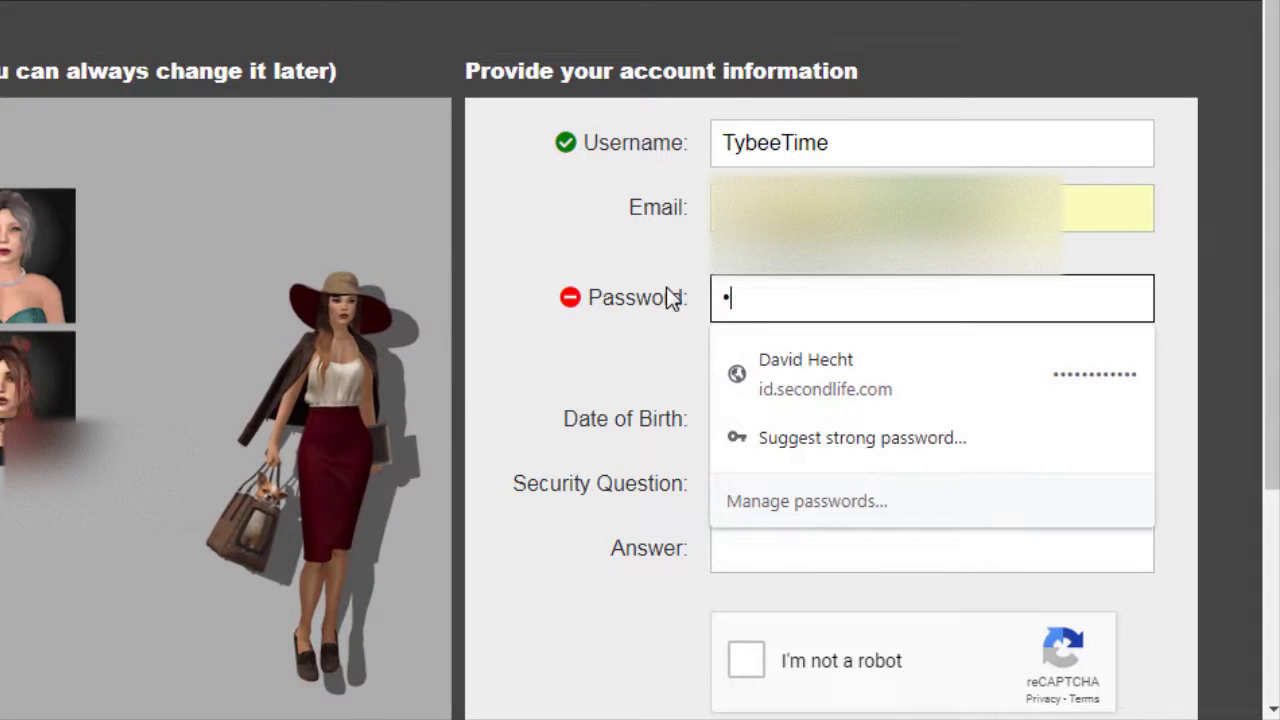
{"action": "type", "text": "aaaaaa"}
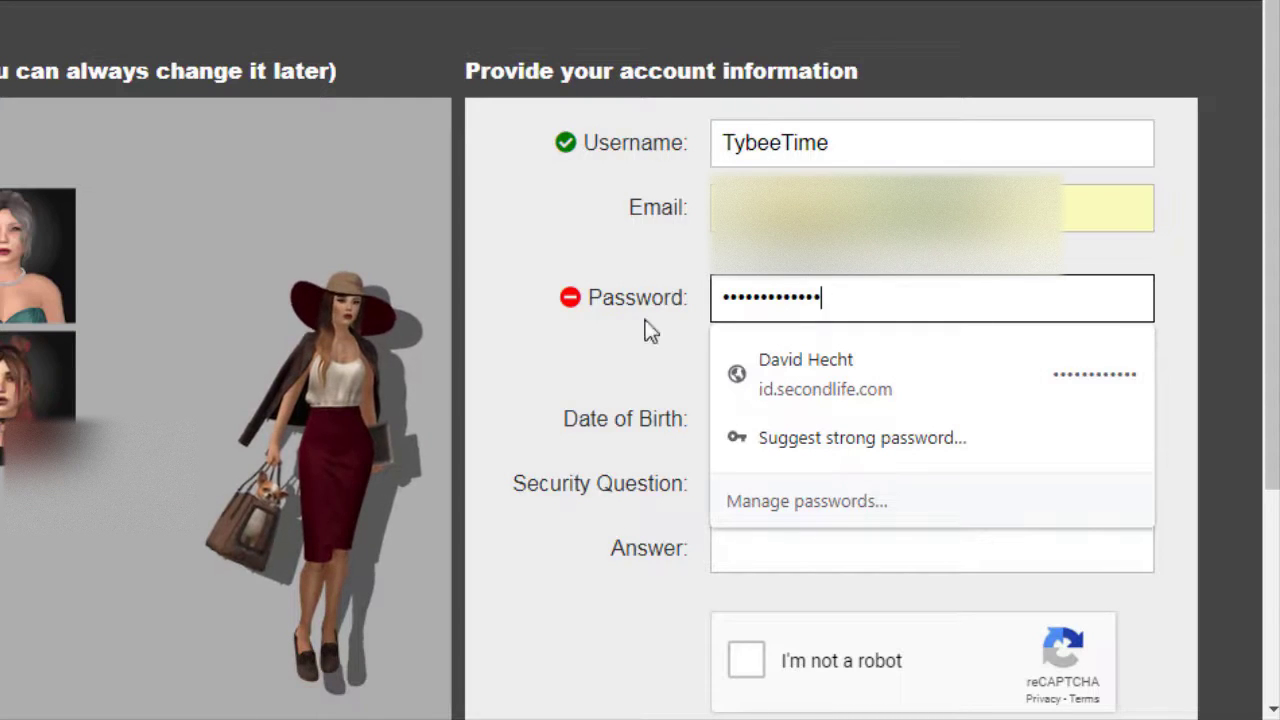
{"action": "left_click", "coordinate": [564, 641]}
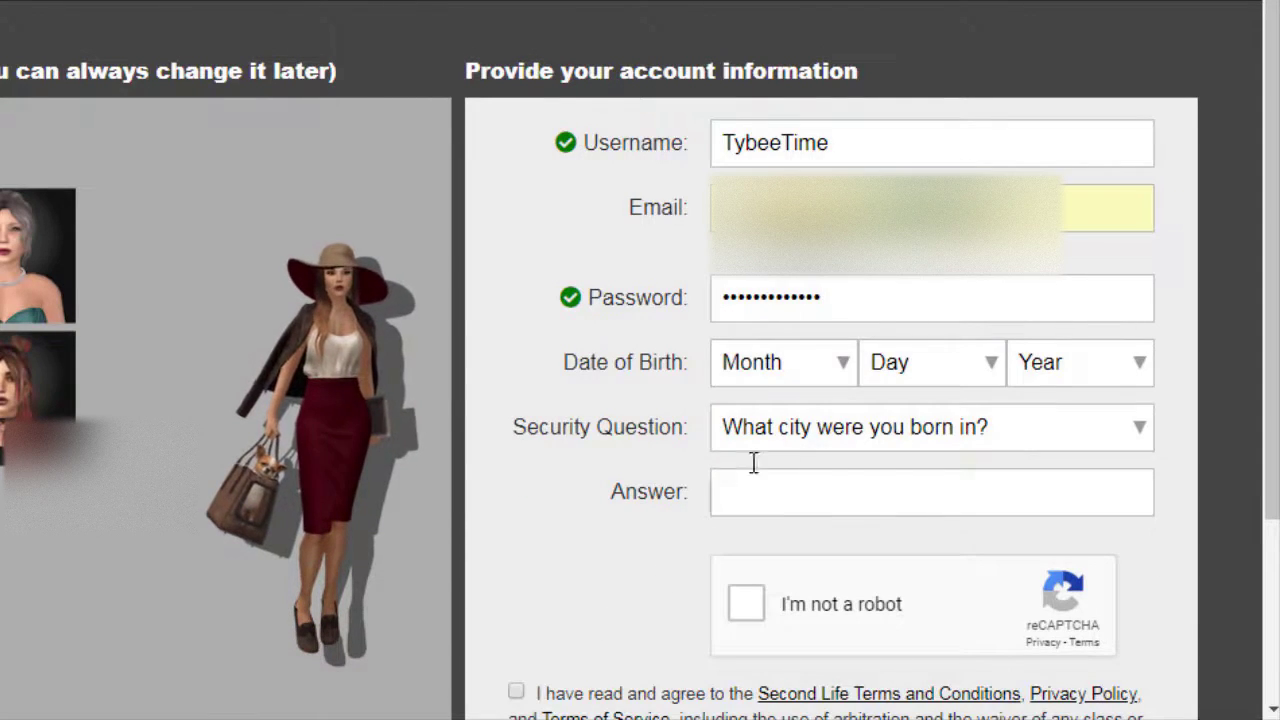
{"action": "left_click", "coordinate": [846, 363]}
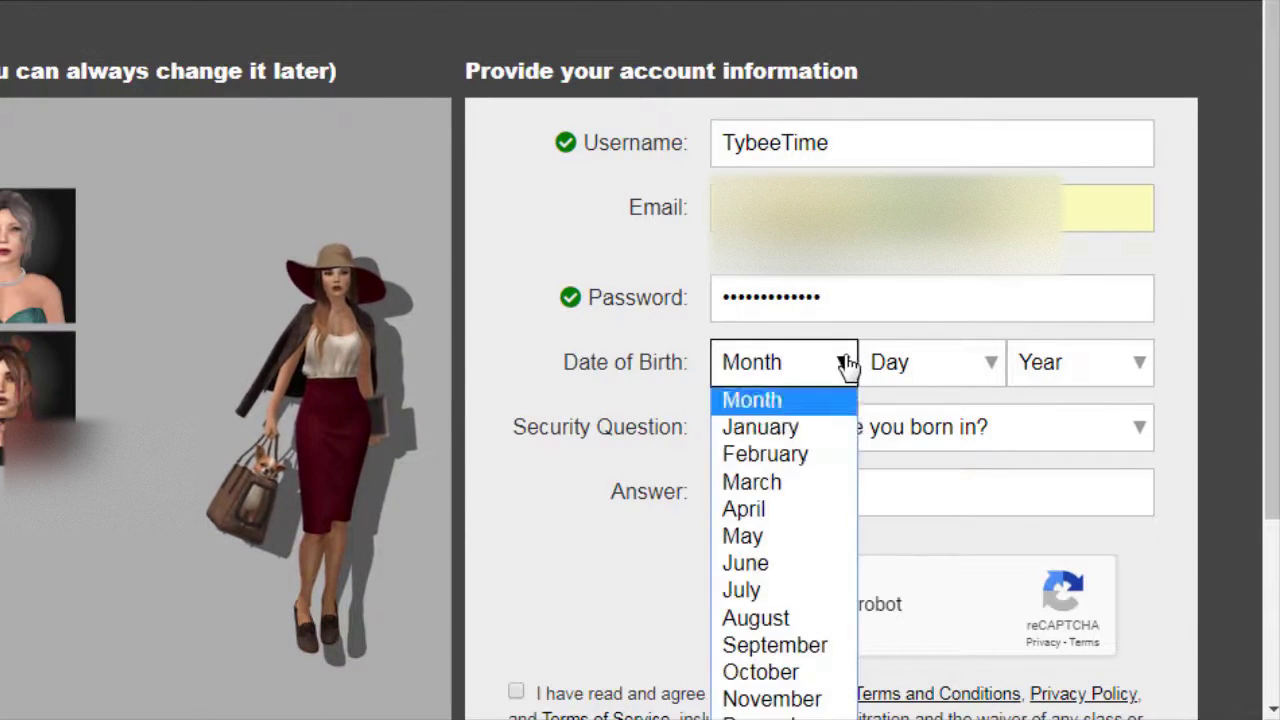
{"action": "left_click", "coordinate": [740, 563]}
{"action": "left_click", "coordinate": [990, 363]}
{"action": "left_click", "coordinate": [899, 590]}
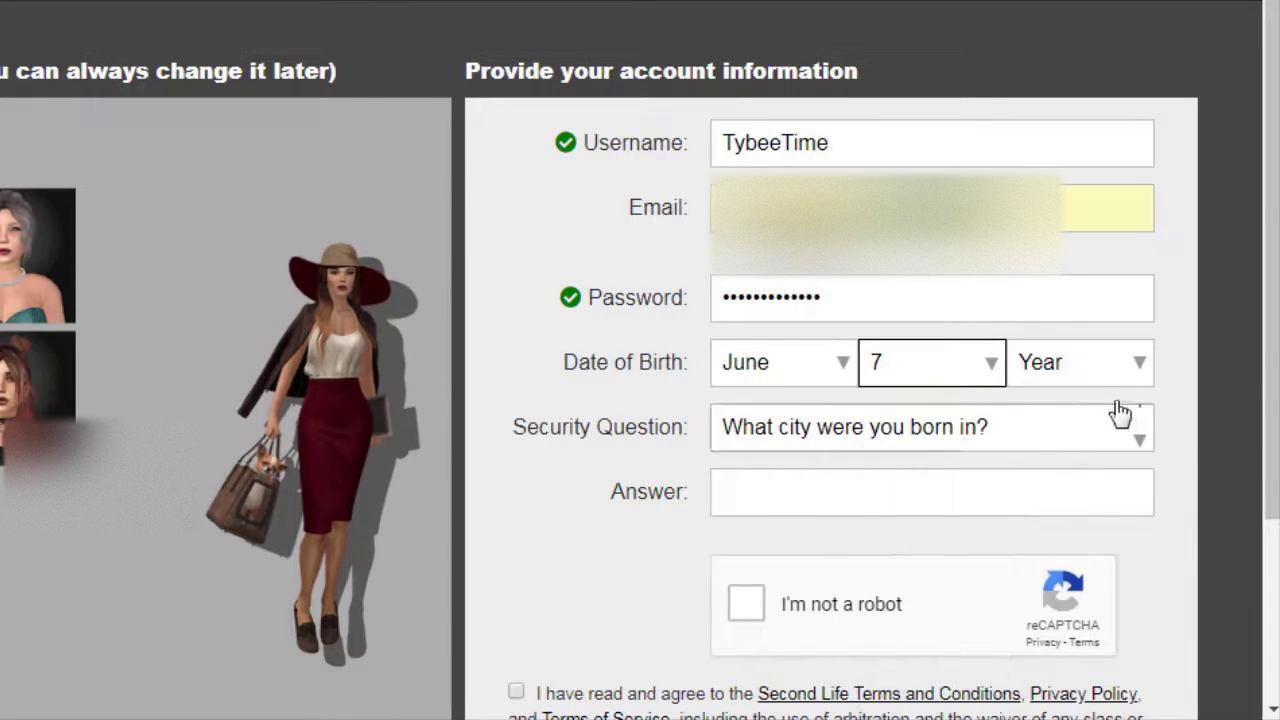
{"action": "left_click", "coordinate": [1138, 363]}
{"action": "left_click_drag", "start_coordinate": [1138, 450], "coordinate": [1137, 563]}
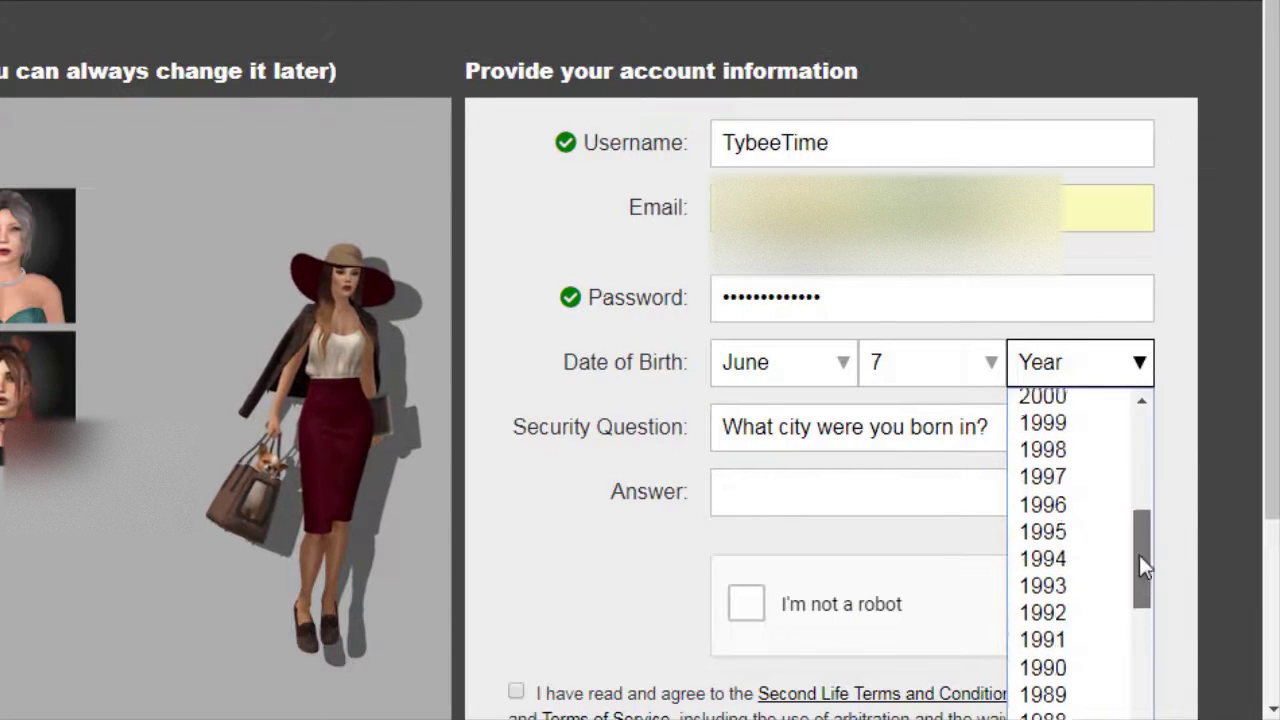
{"action": "left_click", "coordinate": [1080, 689]}
Answer the default security question, pass reCAPTCHA, accept the terms and create the account.
{"action": "left_click", "coordinate": [920, 440]}
{"action": "left_click", "coordinate": [783, 483]}
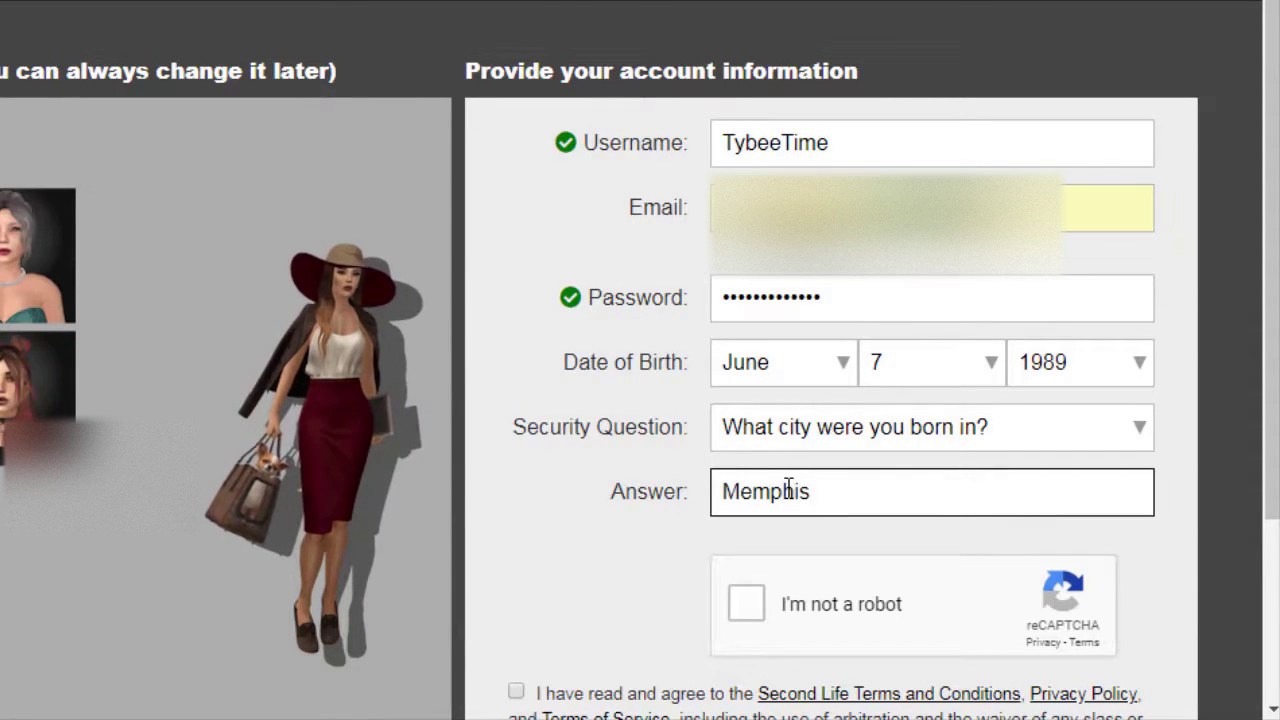
{"action": "left_click", "coordinate": [746, 603]}
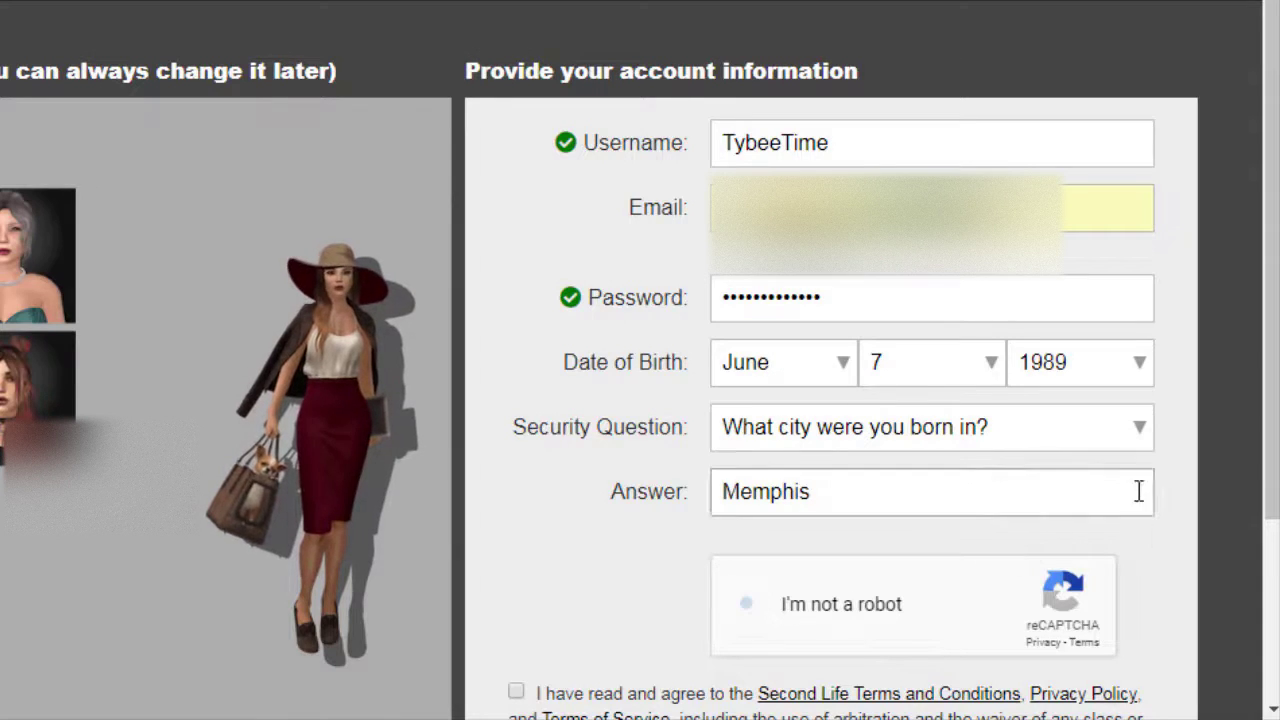
{"action": "left_click_drag", "start_coordinate": [1275, 366], "coordinate": [1275, 508]}
{"action": "left_click", "coordinate": [516, 510]}
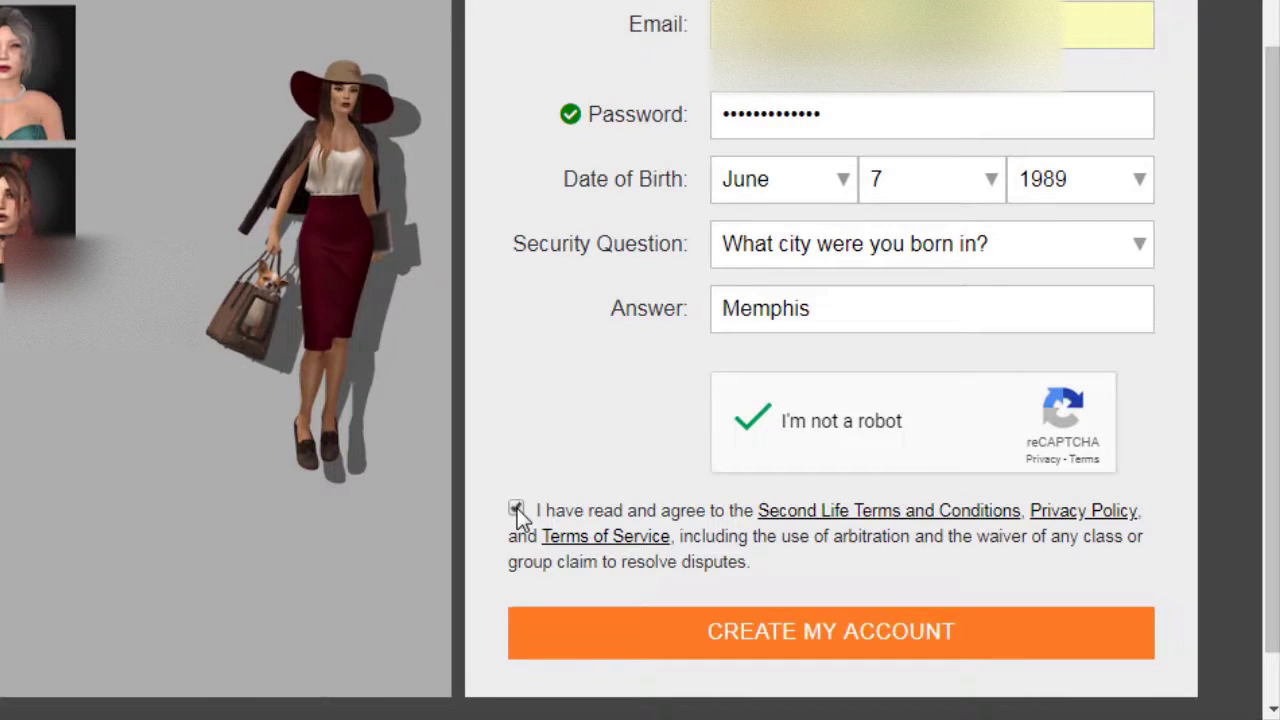
{"action": "left_click", "coordinate": [863, 640]}
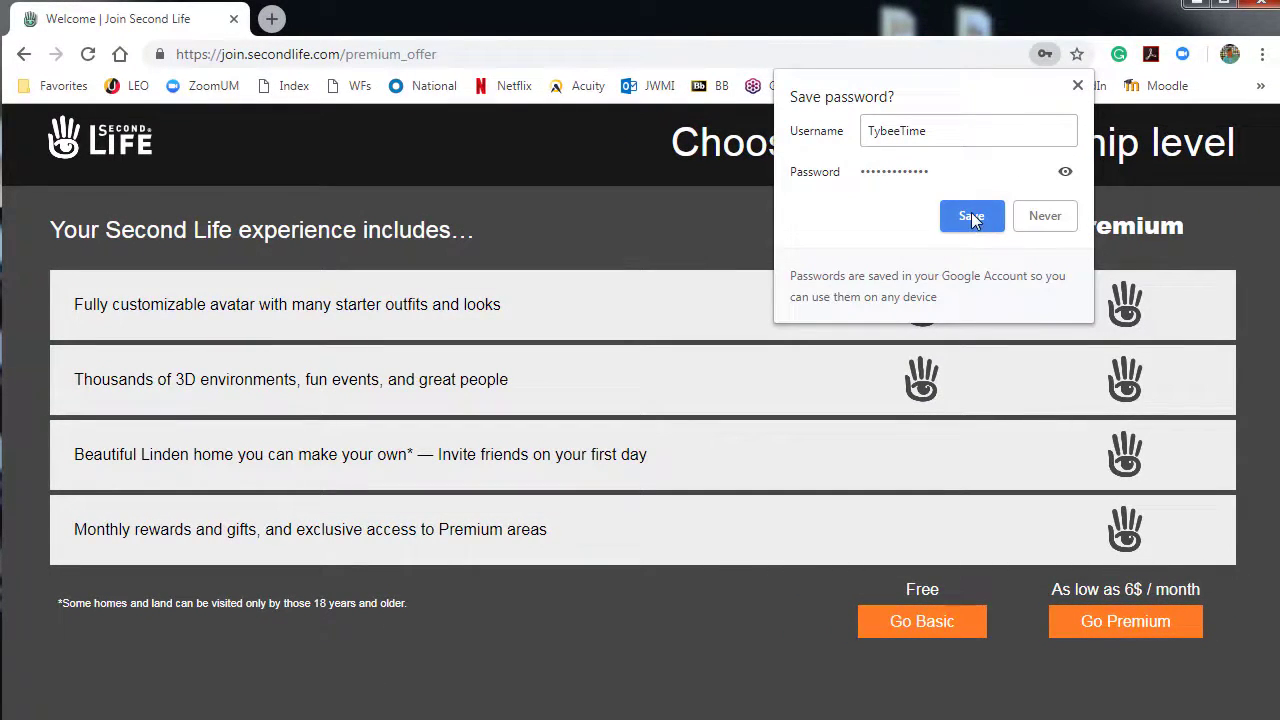
Save the login in Chrome and choose the free Basic membership.
{"action": "left_click", "coordinate": [971, 215]}
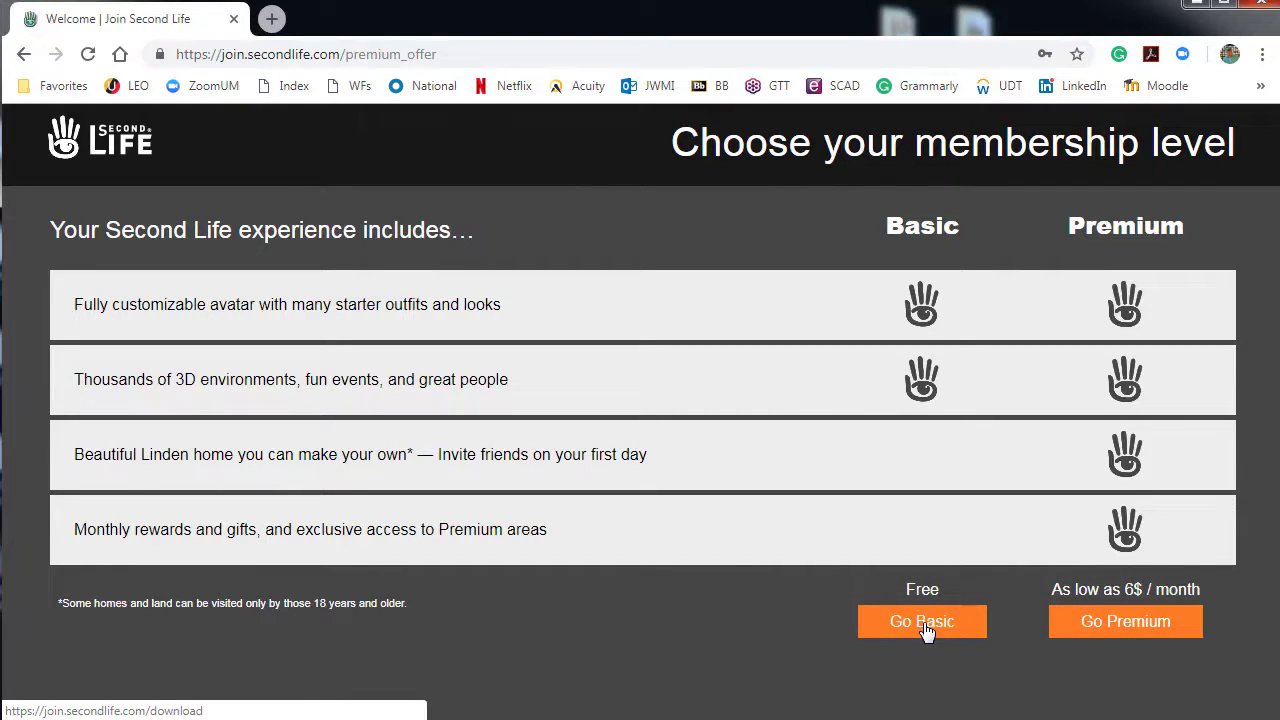
{"action": "left_click", "coordinate": [922, 622]}
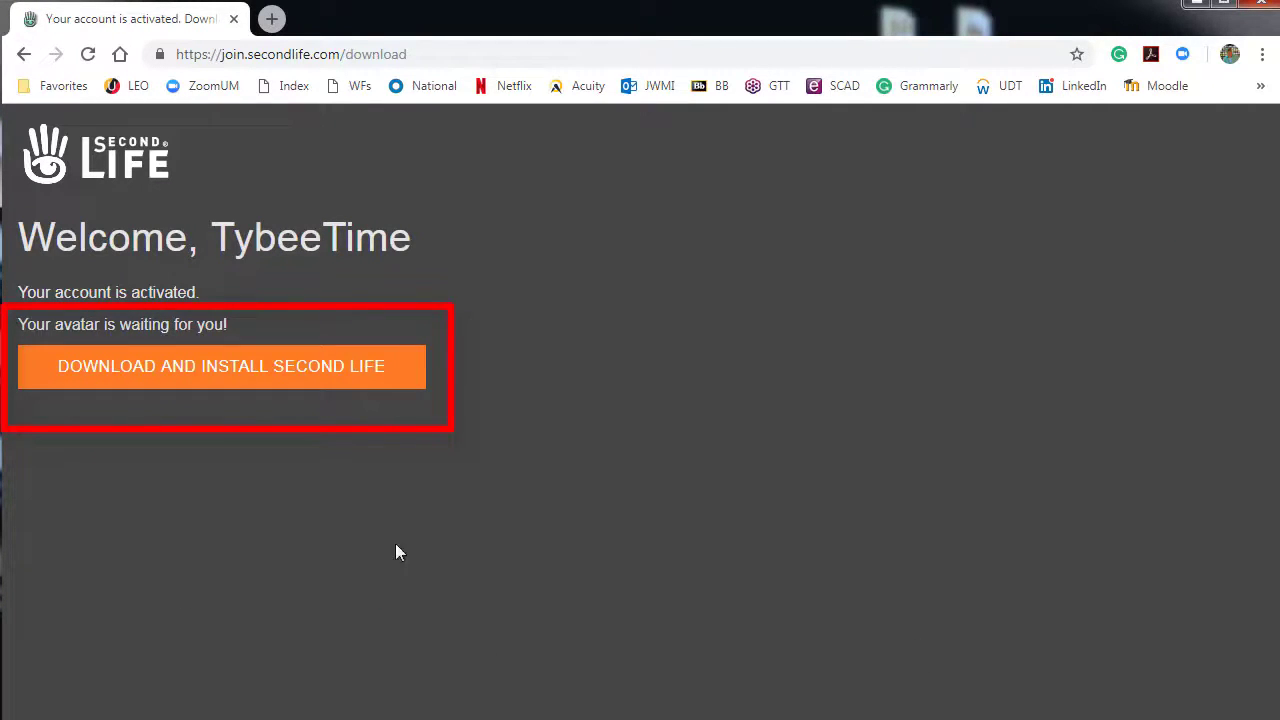
Download the Second Life installer .exe (105 MB).
{"action": "left_click", "coordinate": [243, 376]}
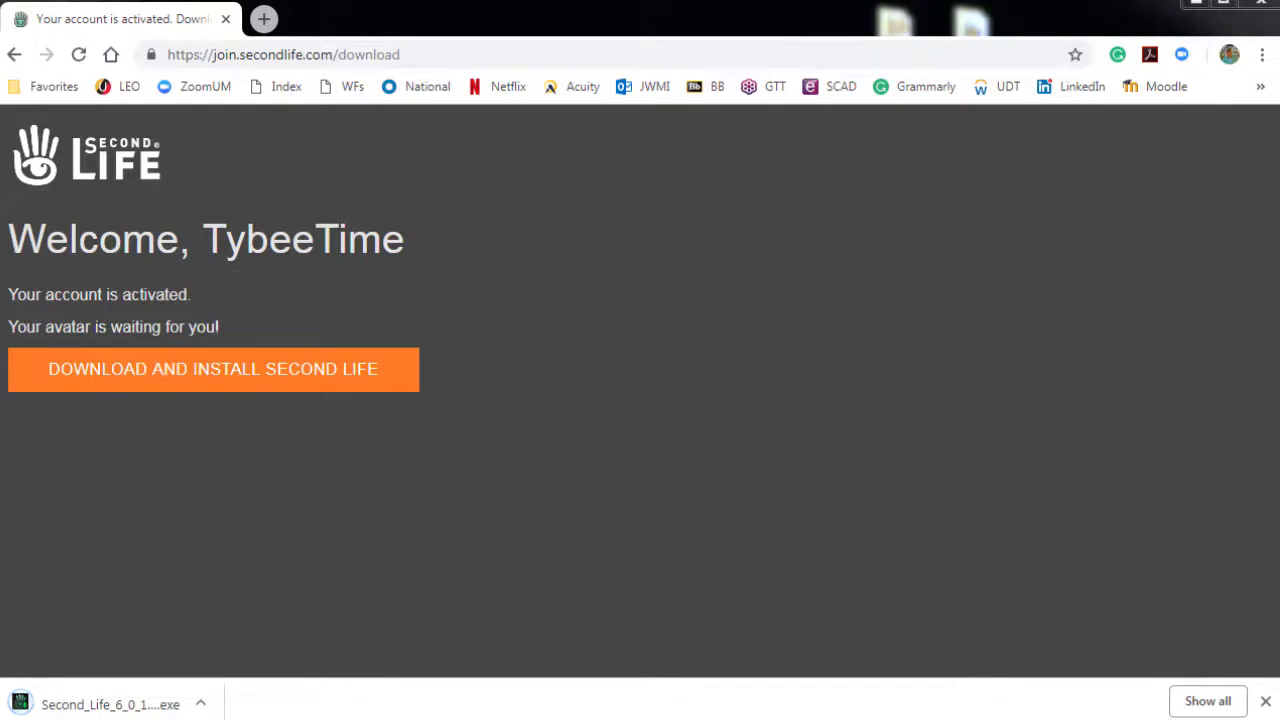
Copy the Second_Life setup file from Chrome's downloads to the desktop centre, minimising Chrome.
{"action": "left_click", "coordinate": [1208, 702]}
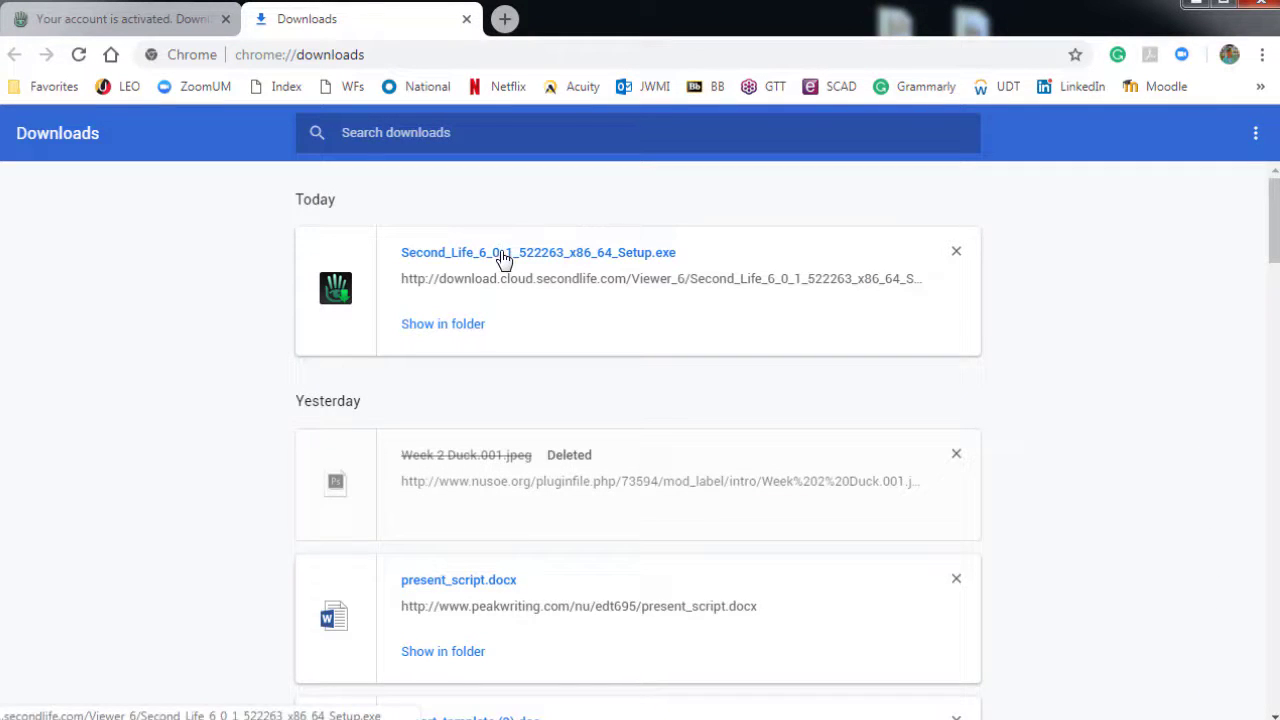
{"action": "left_click_drag", "start_coordinate": [338, 288], "coordinate": [468, 30]}
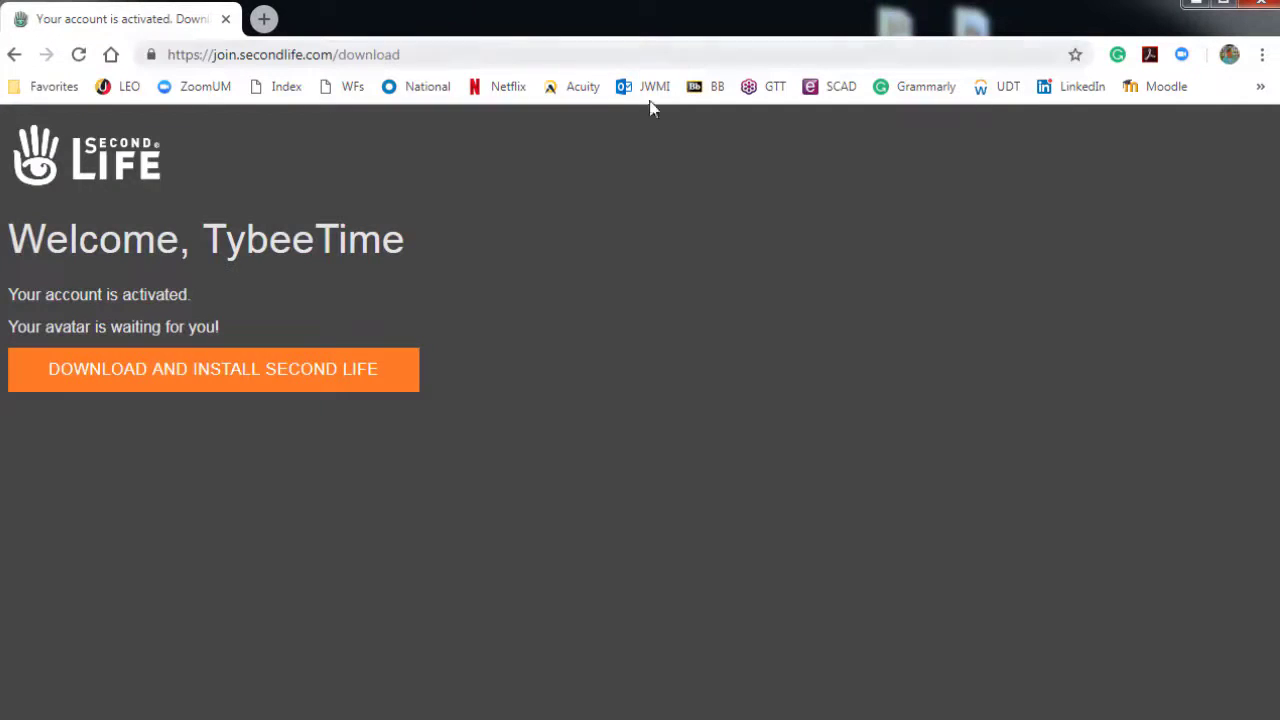
{"action": "left_click", "coordinate": [1196, 4]}
{"action": "left_click_drag", "start_coordinate": [1185, 458], "coordinate": [670, 350]}
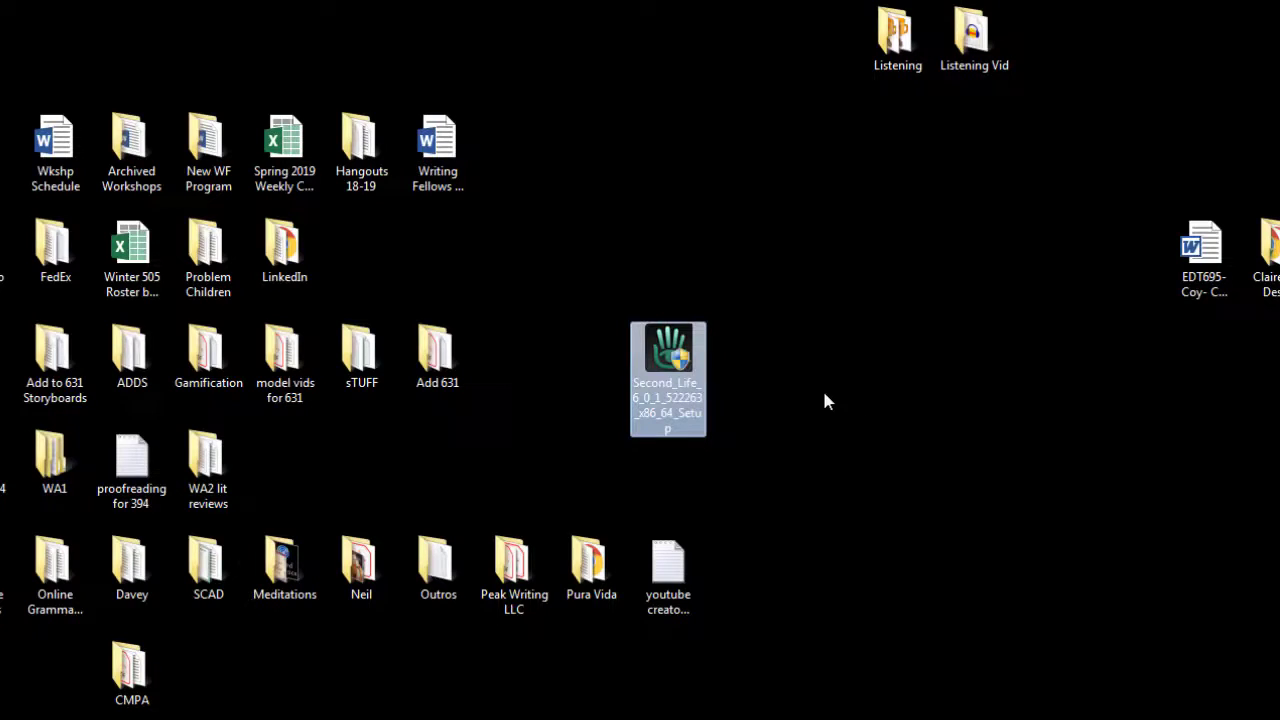
Install Second Life in English into C:\Program Files\SecondLifeViewer and clear the setup file away.
{"action": "double_click", "coordinate": [670, 360]}
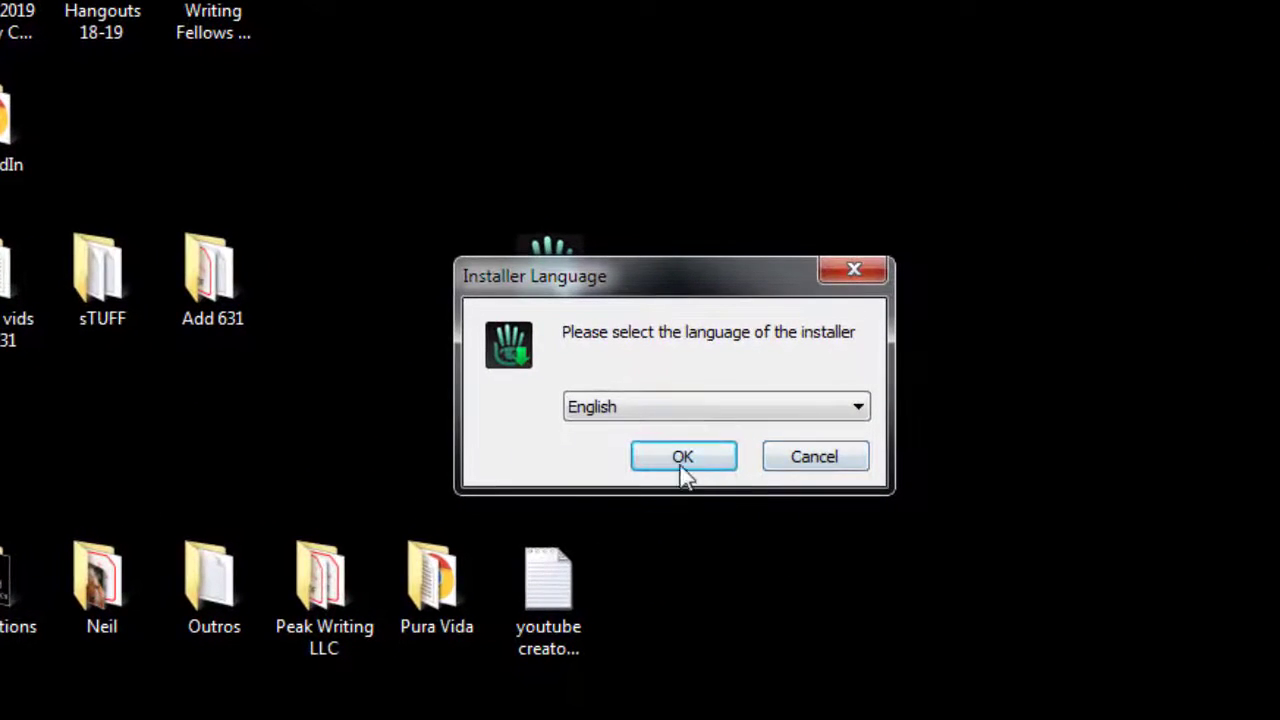
{"action": "left_click", "coordinate": [681, 466]}
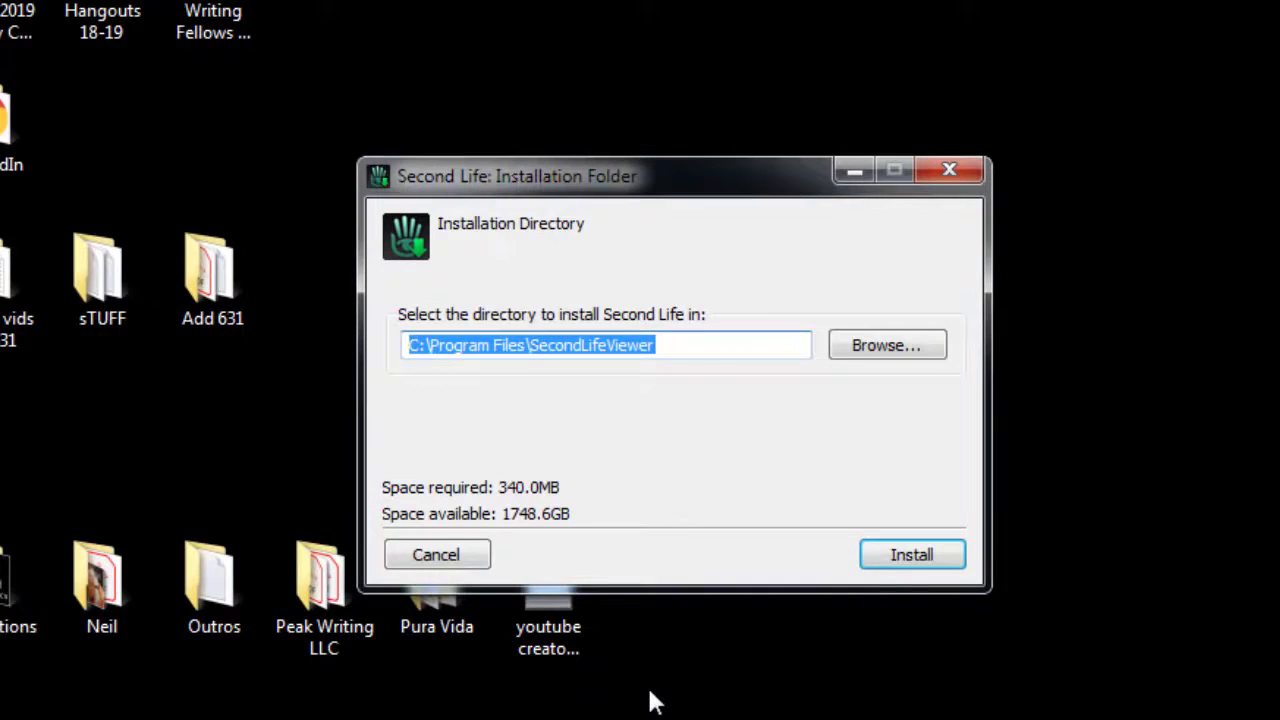
{"action": "left_click", "coordinate": [895, 566]}
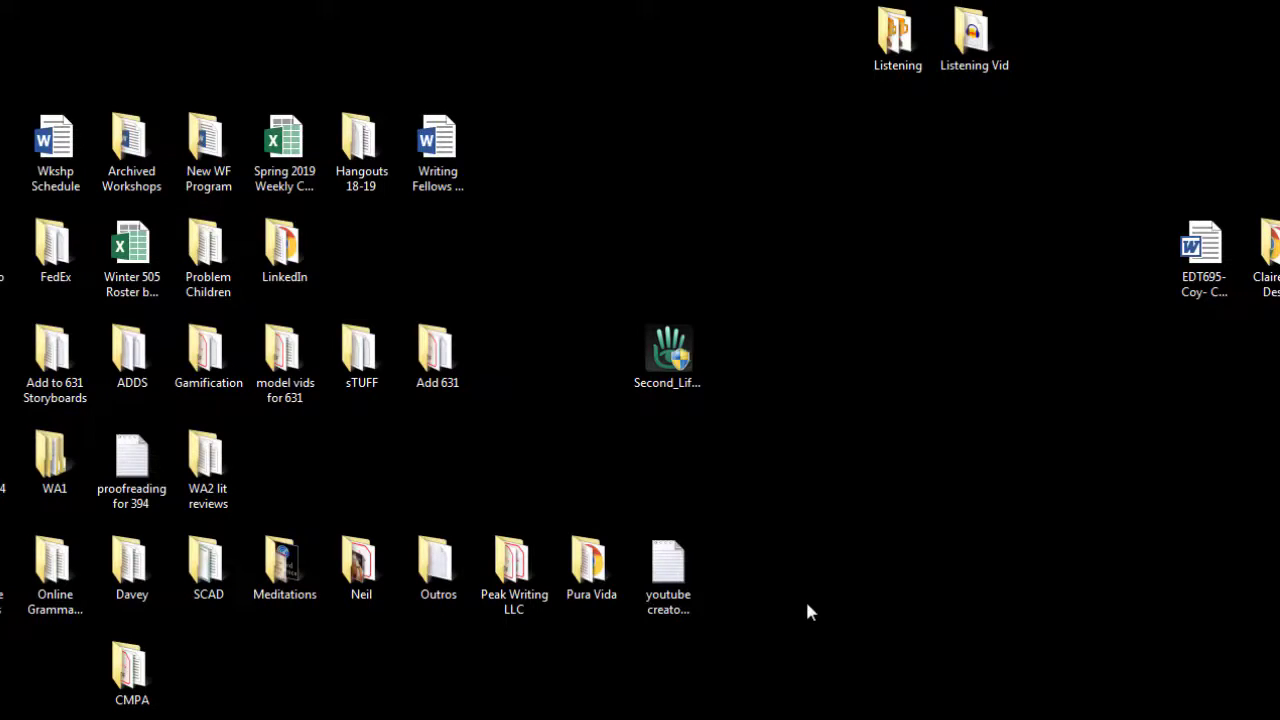
{"action": "left_click_drag", "start_coordinate": [668, 352], "coordinate": [750, 334]}
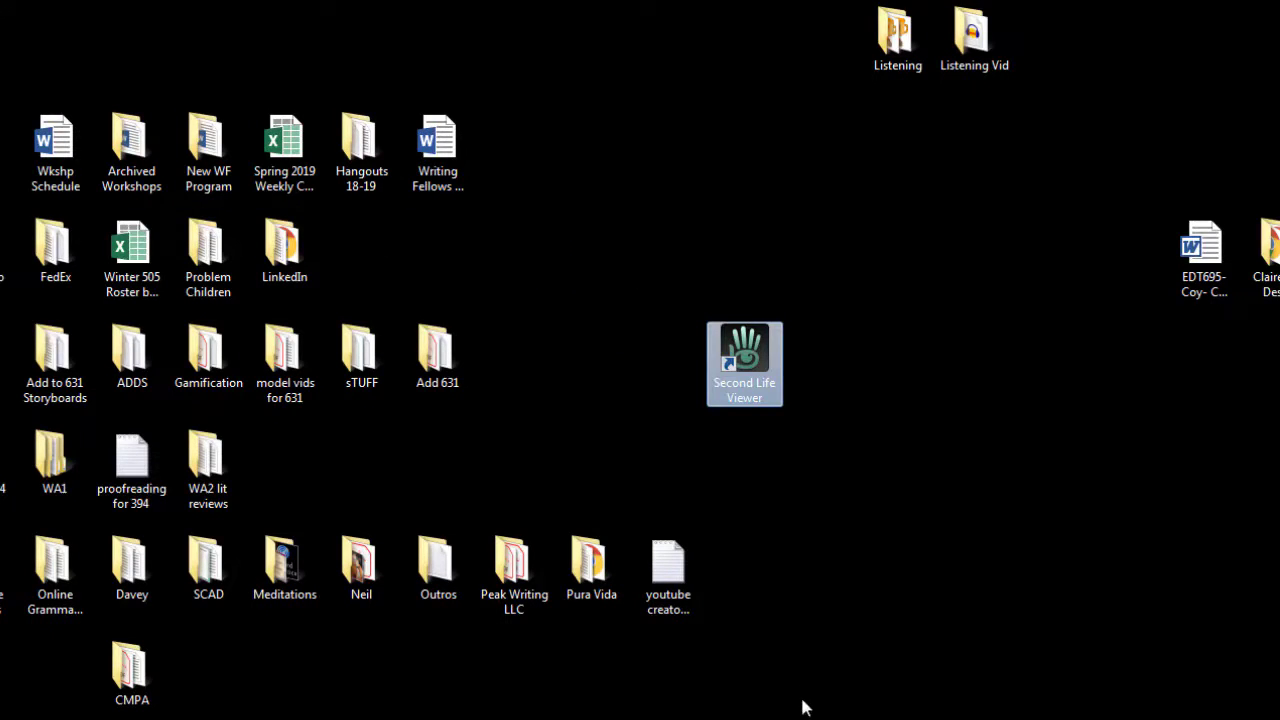
Launch Second Life Viewer from its desktop shortcut.
{"action": "double_click", "coordinate": [737, 362]}
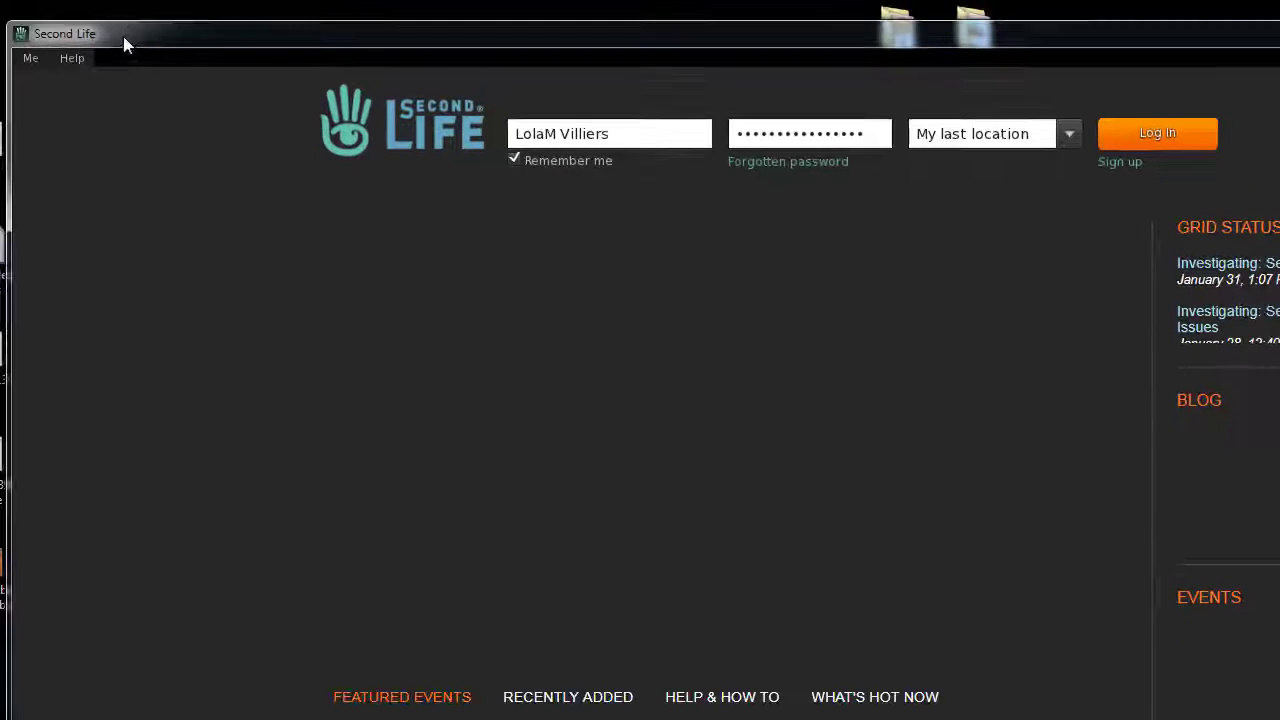
Enter the account username and password on the viewer's login screen.
{"action": "left_click_drag", "start_coordinate": [123, 24], "coordinate": [107, 8]}
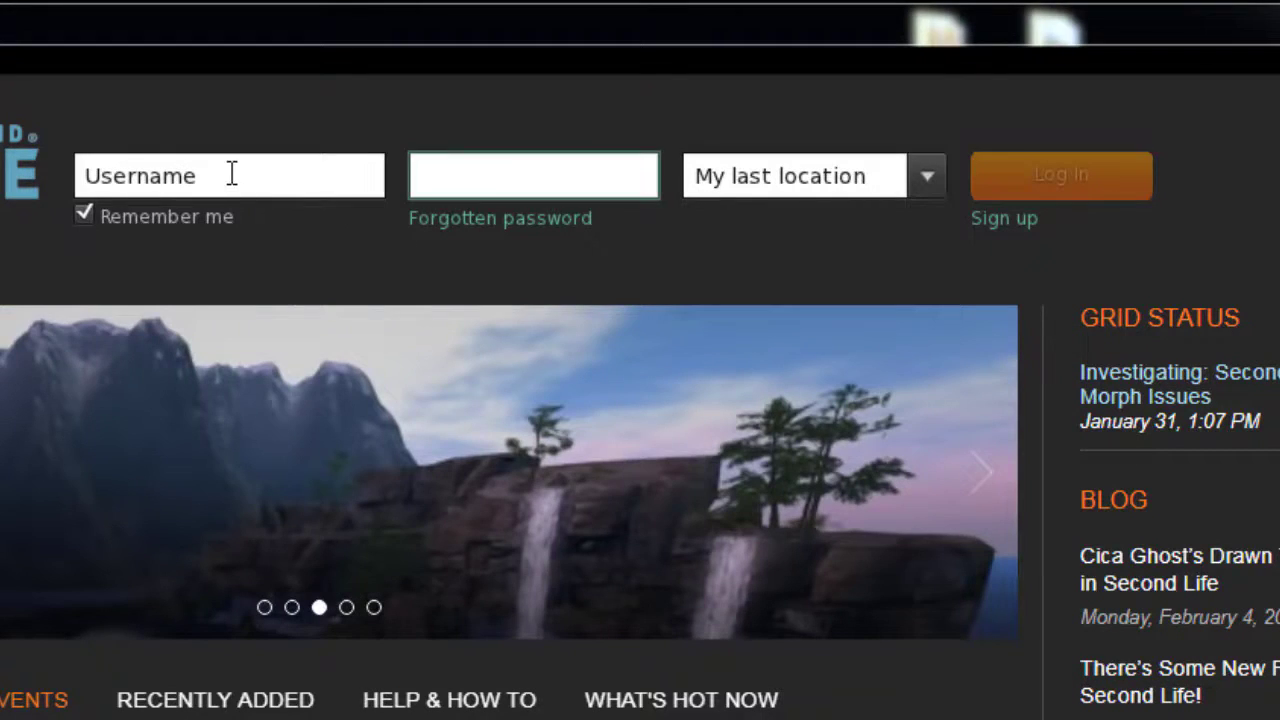
{"action": "left_click", "coordinate": [231, 173]}
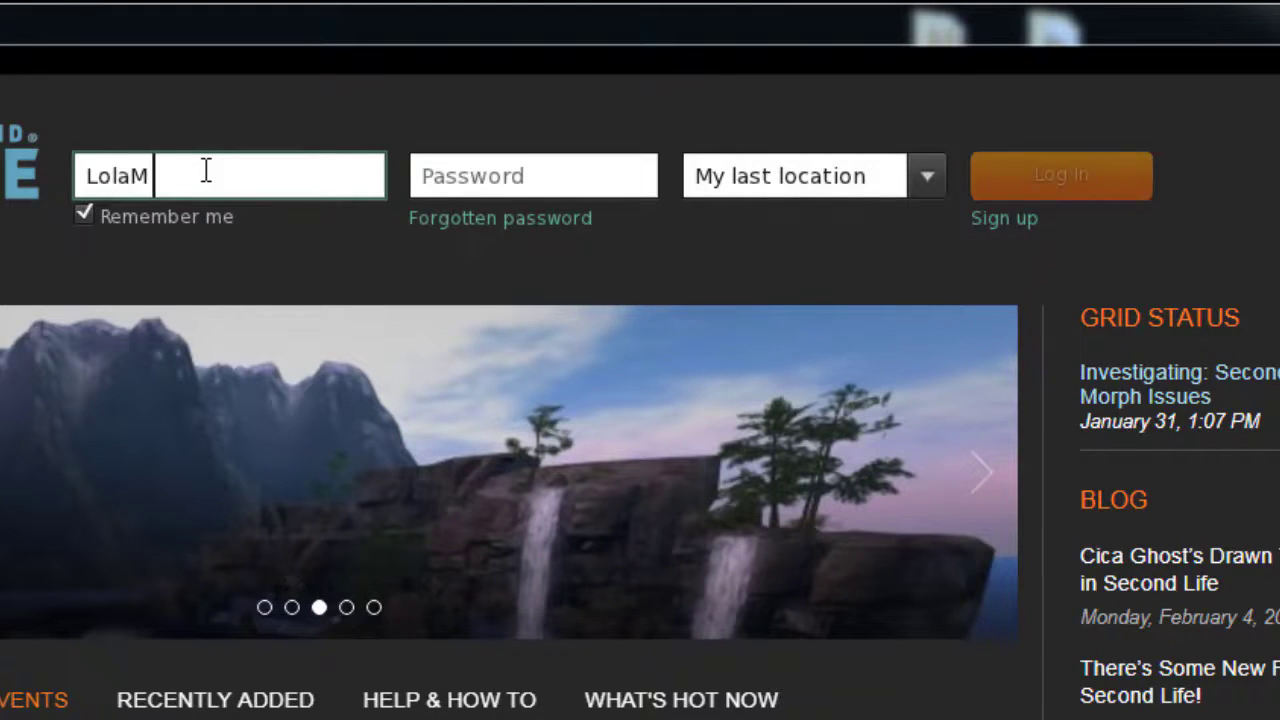
{"action": "key", "text": "Tab"}
{"action": "type", "text": "•"}
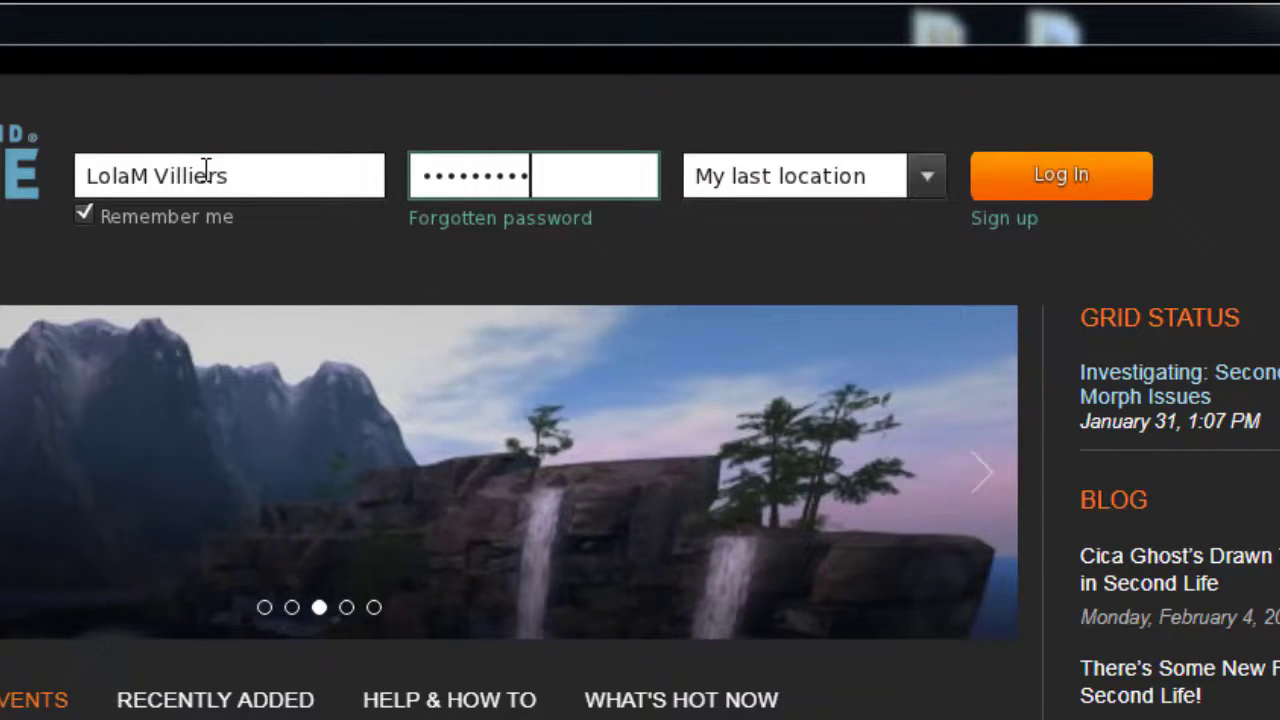
Set the start location to national1 and log in.
{"action": "left_click", "coordinate": [735, 170]}
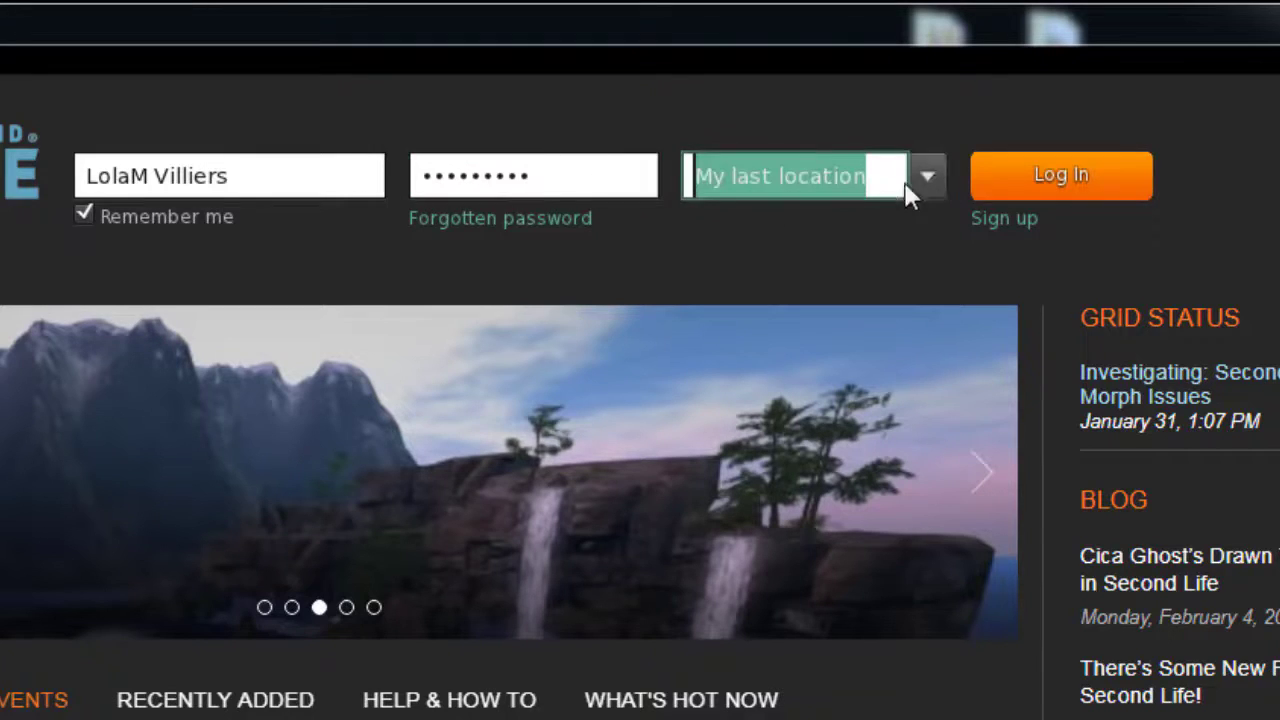
{"action": "left_click_drag", "start_coordinate": [880, 174], "coordinate": [597, 173]}
{"action": "type", "text": "N"}
{"action": "key", "text": "BackSpace"}
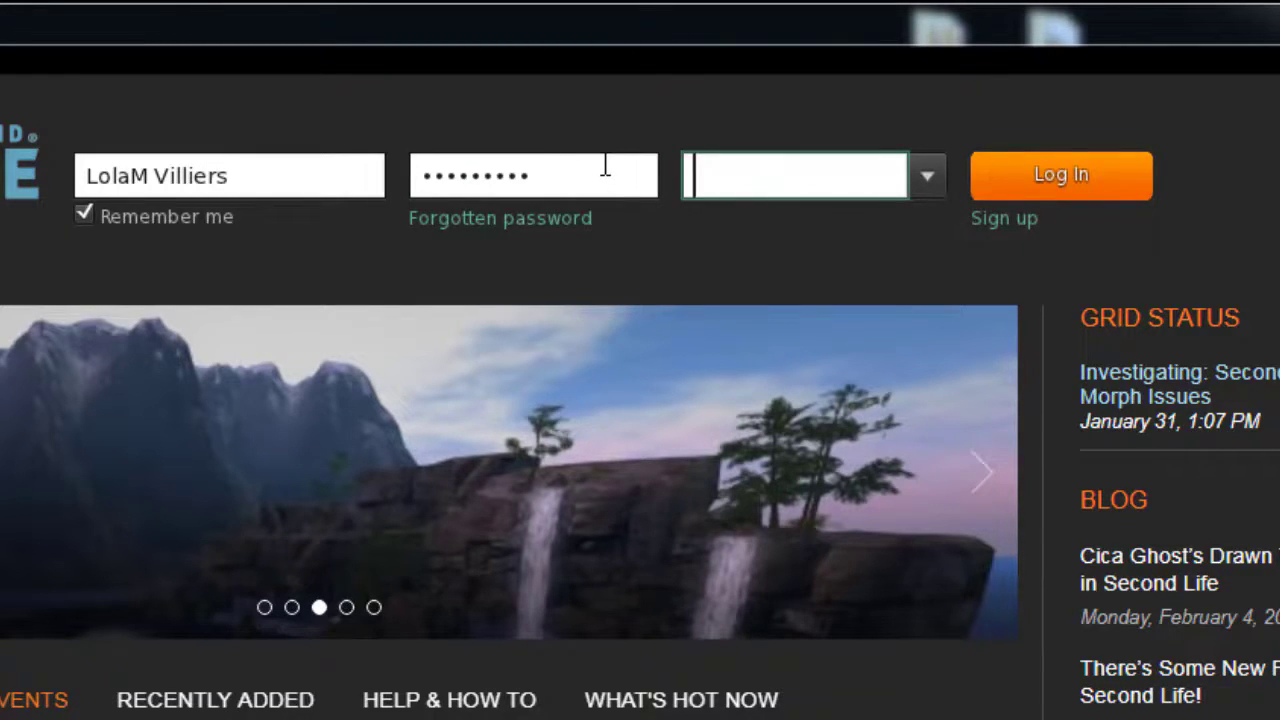
{"action": "type", "text": "national1"}
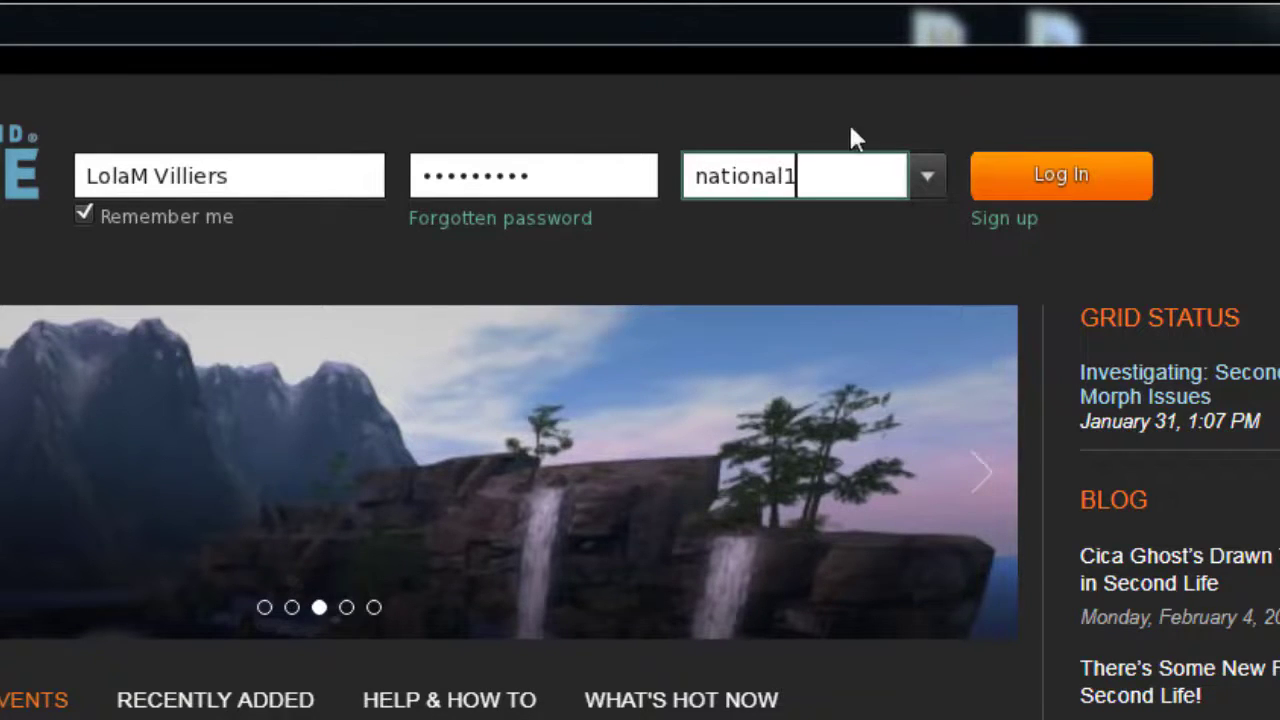
{"action": "left_click", "coordinate": [1059, 172]}
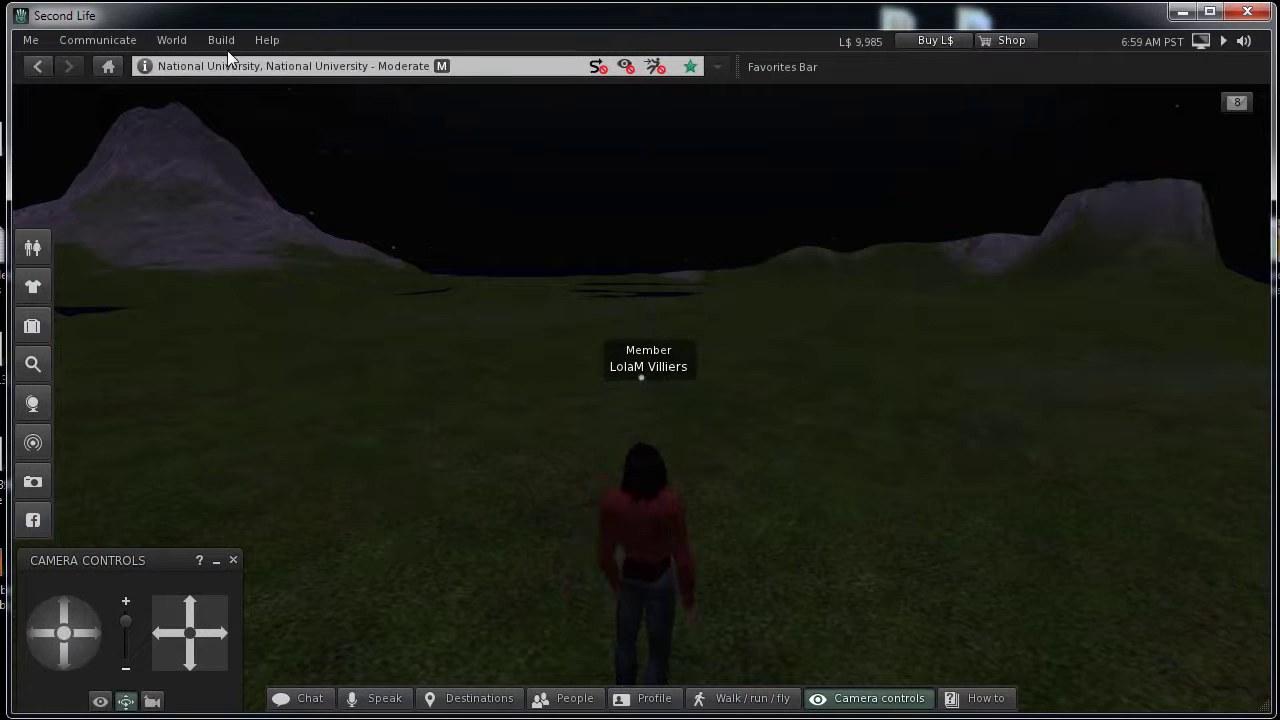
Set World > Sun to Midday for daylight and make the avatar fly.
{"action": "left_click", "coordinate": [171, 40]}
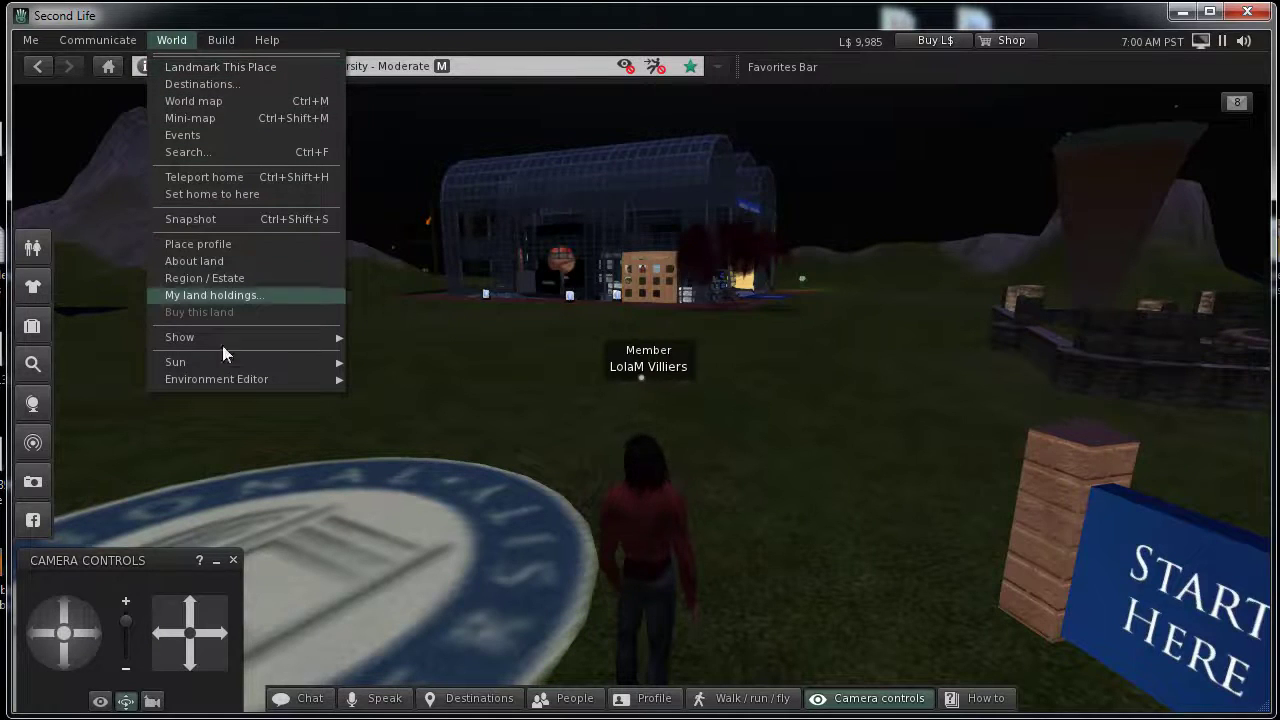
{"action": "mouse_move", "coordinate": [226, 364]}
{"action": "left_click", "coordinate": [383, 379]}
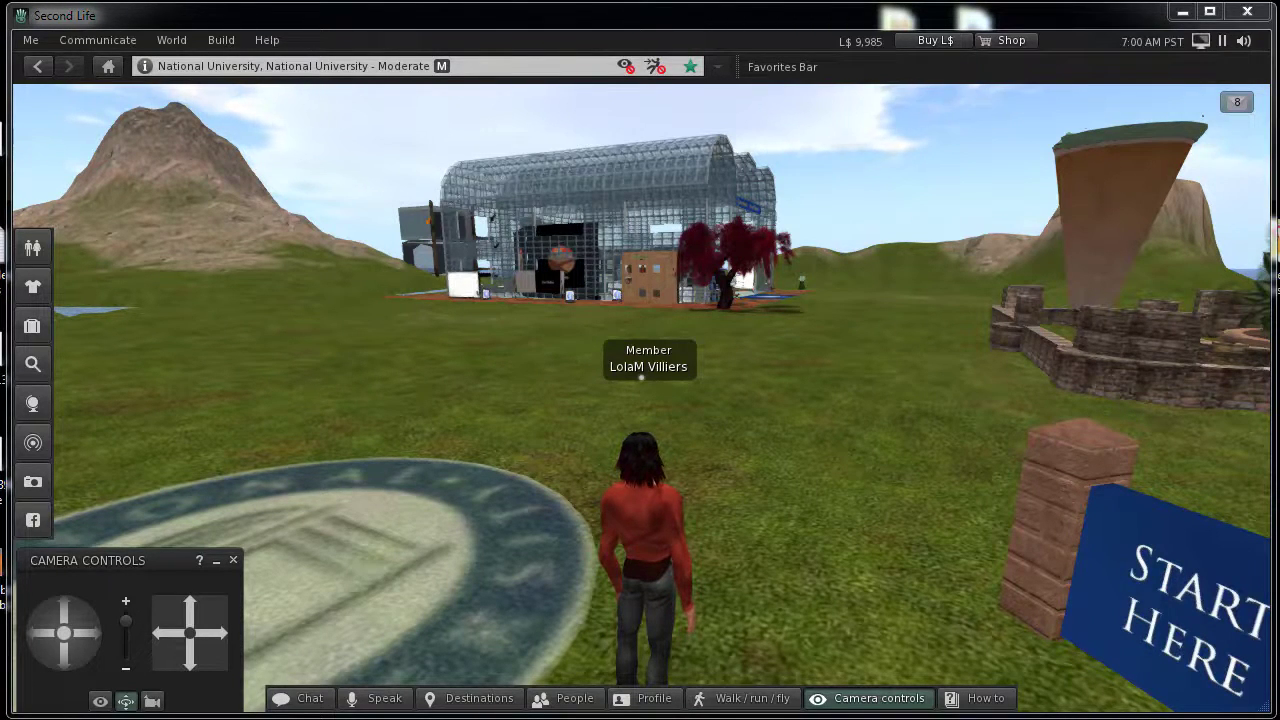
{"action": "key", "text": "Page_Up"}
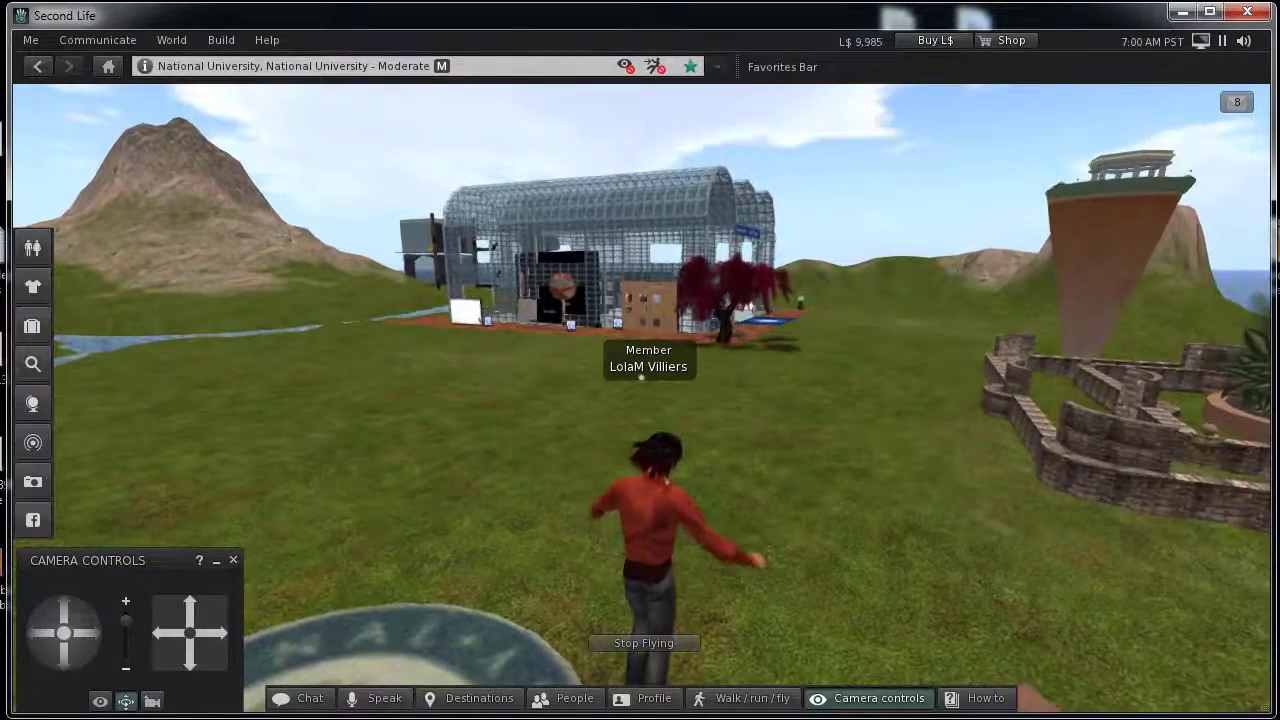
Fly over the river past the house, land on the round brick bench platform facing the house.
{"action": "key", "text": "Left"}
{"action": "key", "text": "Up"}
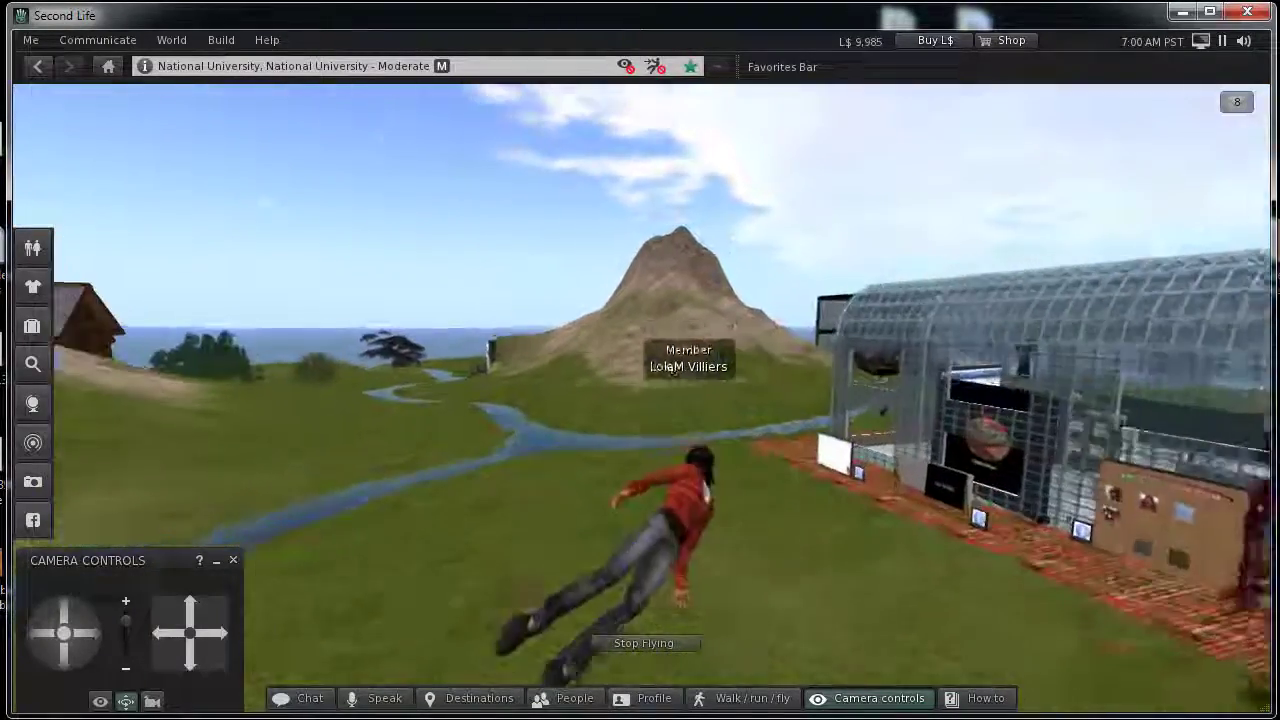
{"action": "key", "text": "Right"}
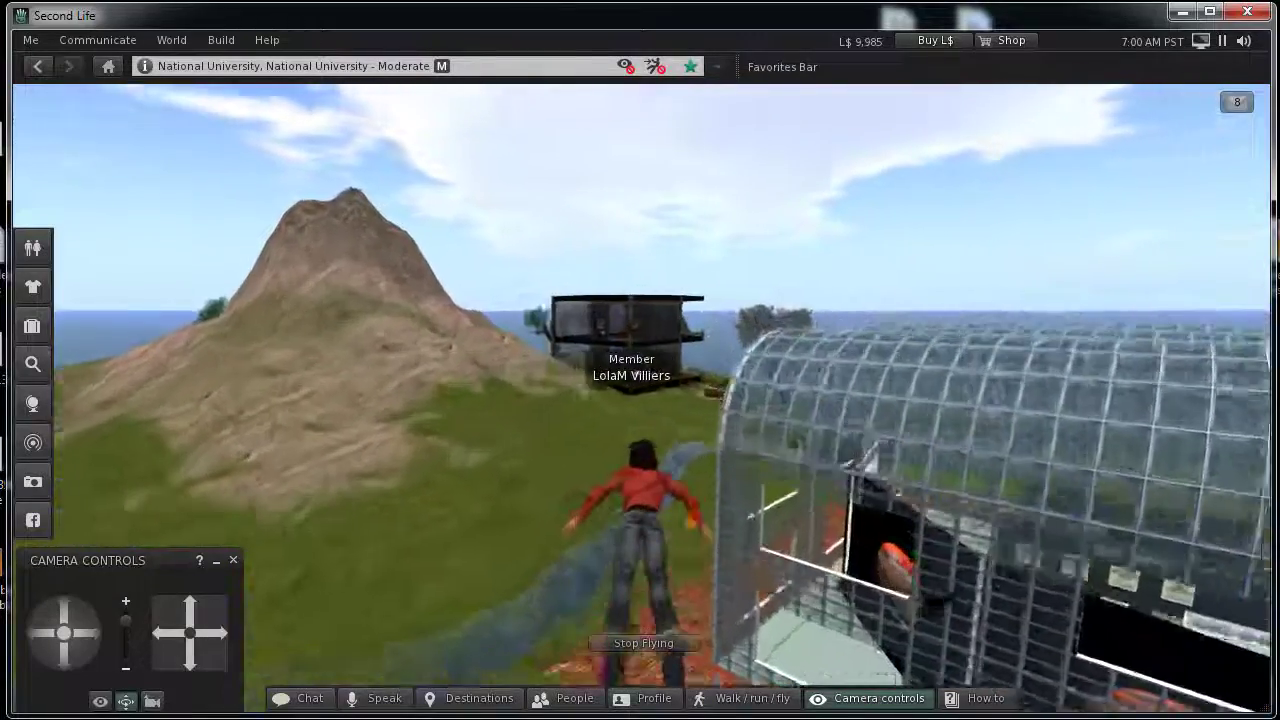
{"action": "key", "text": "Up"}
{"action": "key", "text": "Right"}
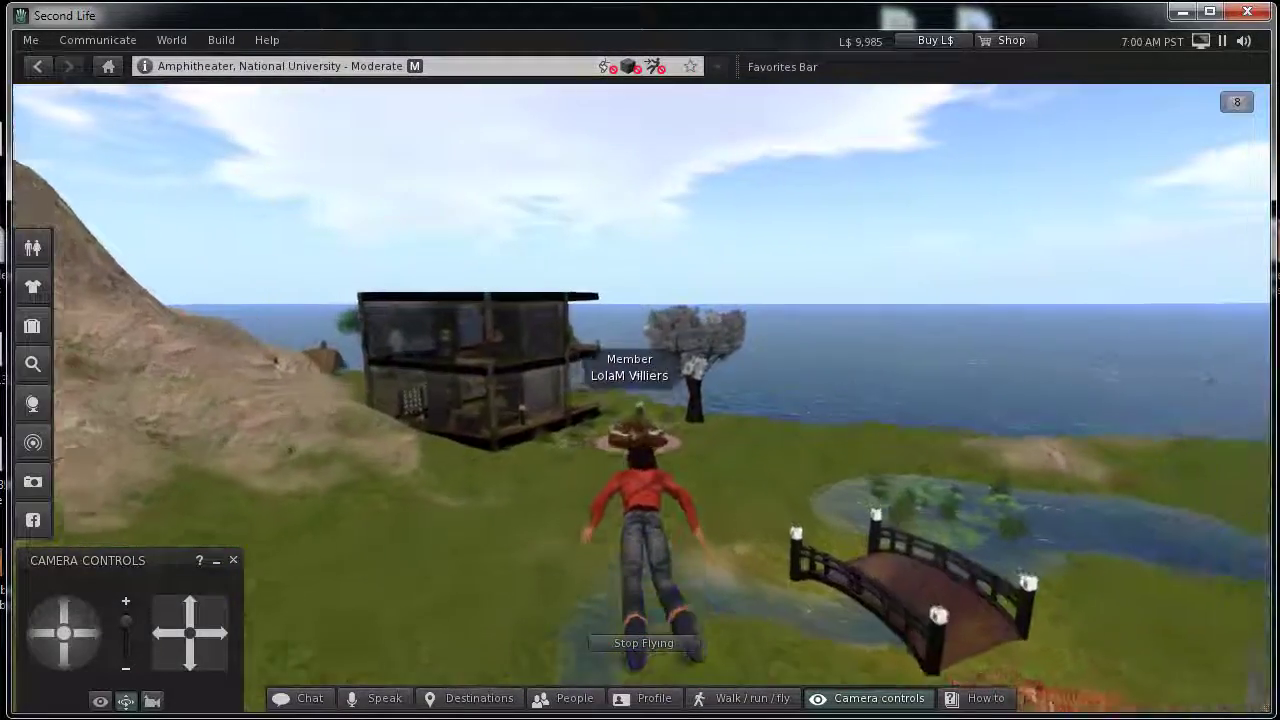
{"action": "key", "text": "Up"}
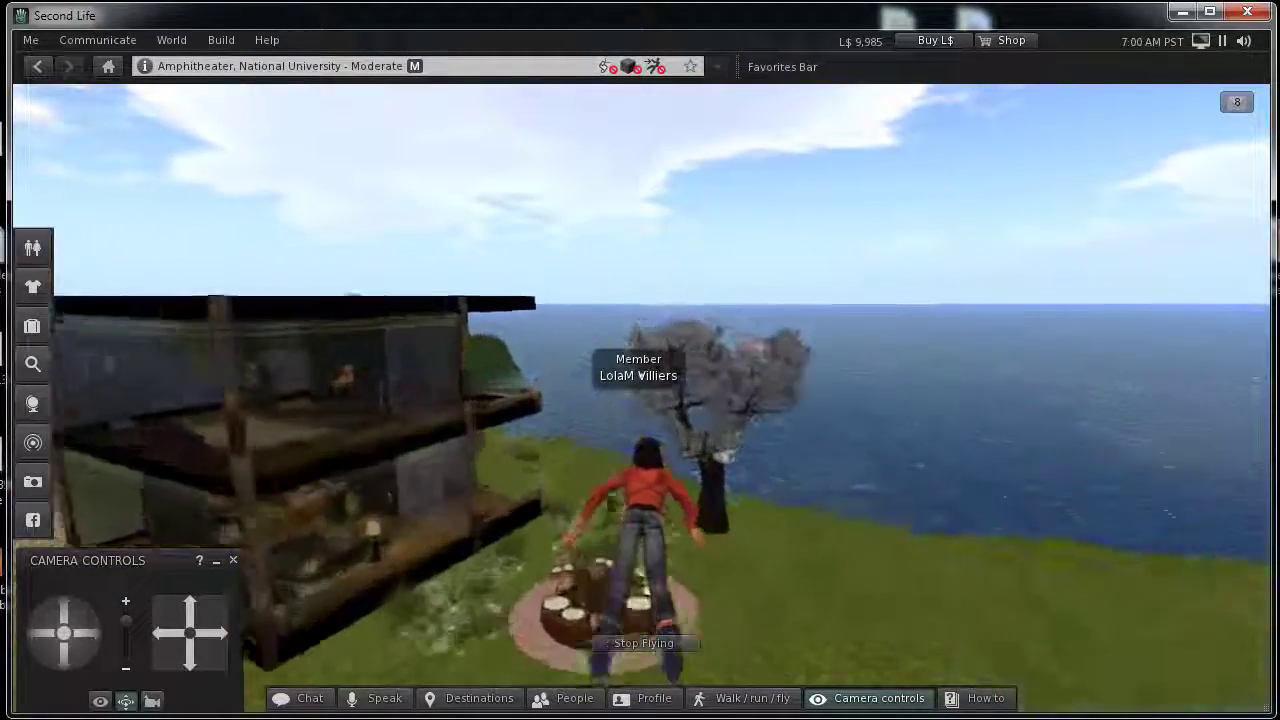
{"action": "key", "text": "Up"}
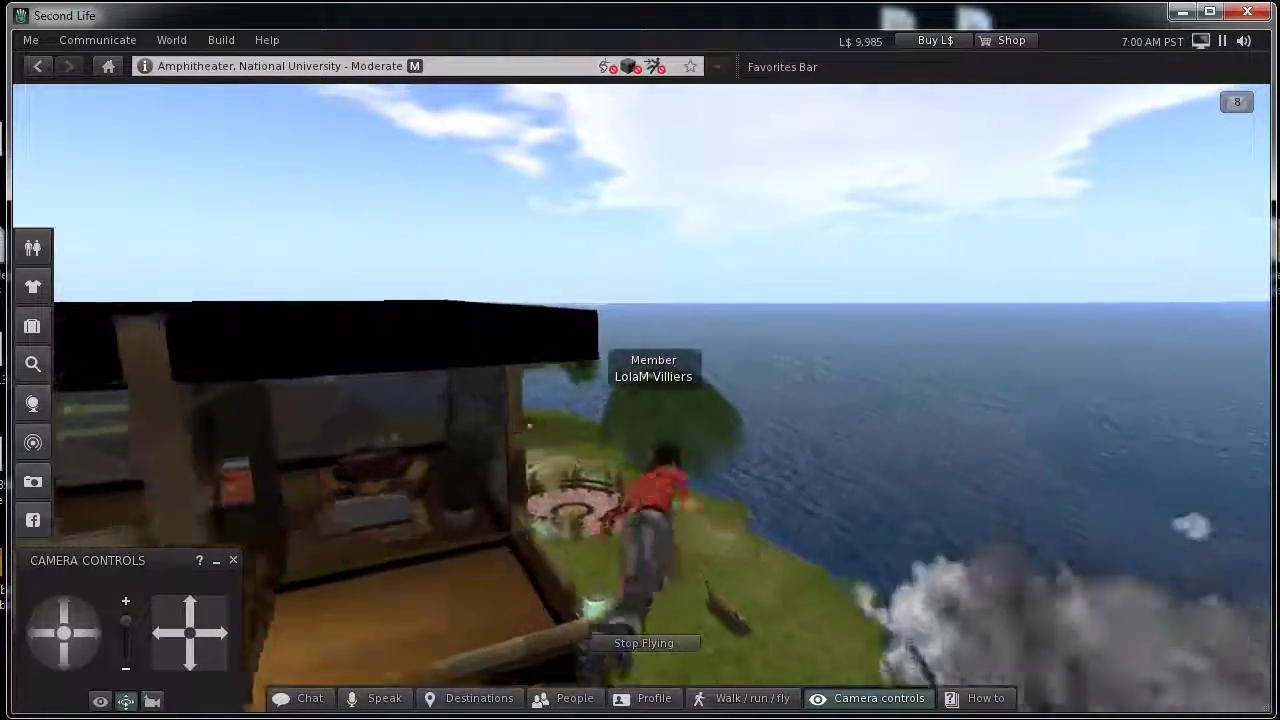
{"action": "key", "text": "Up"}
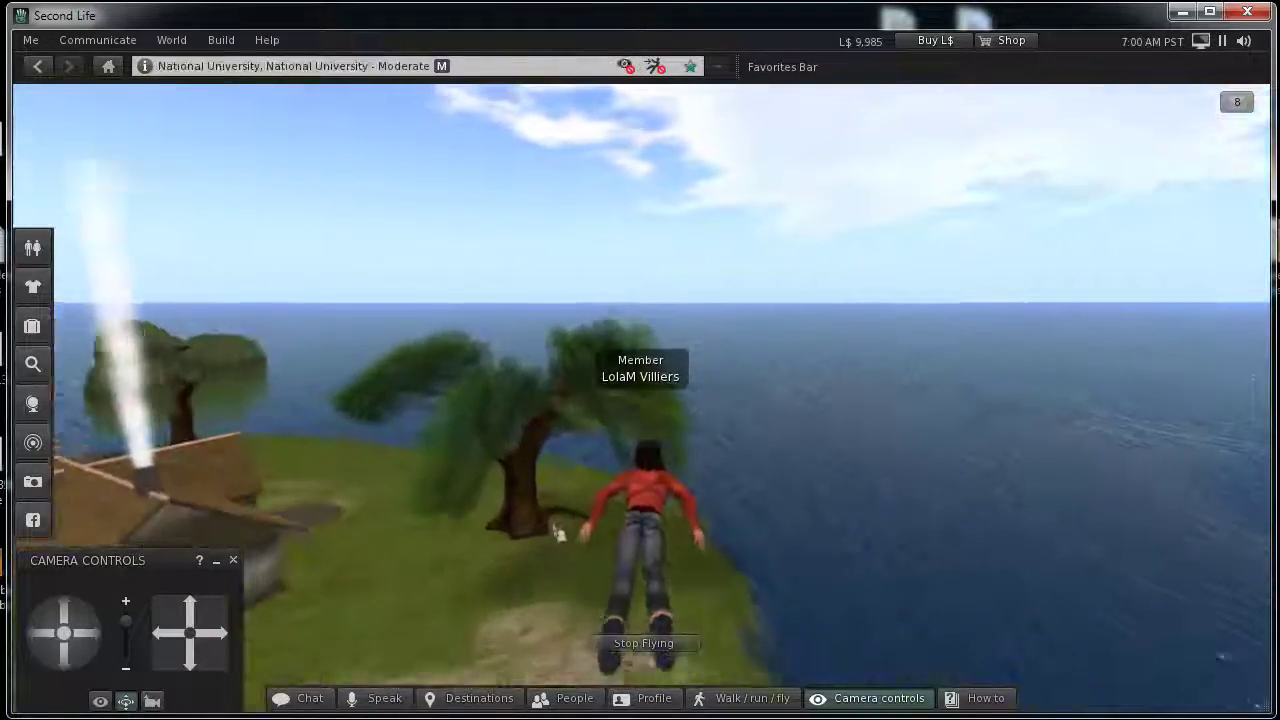
{"action": "key", "text": "Up"}
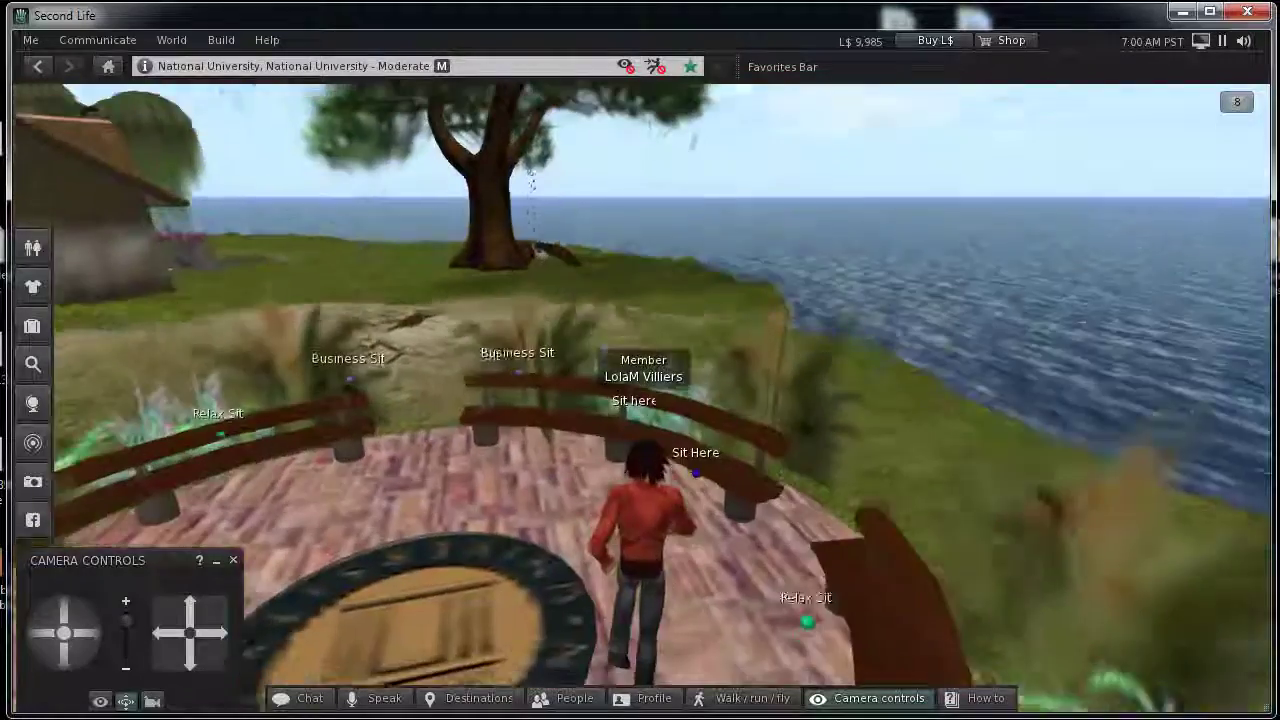
{"action": "key", "text": "Left"}
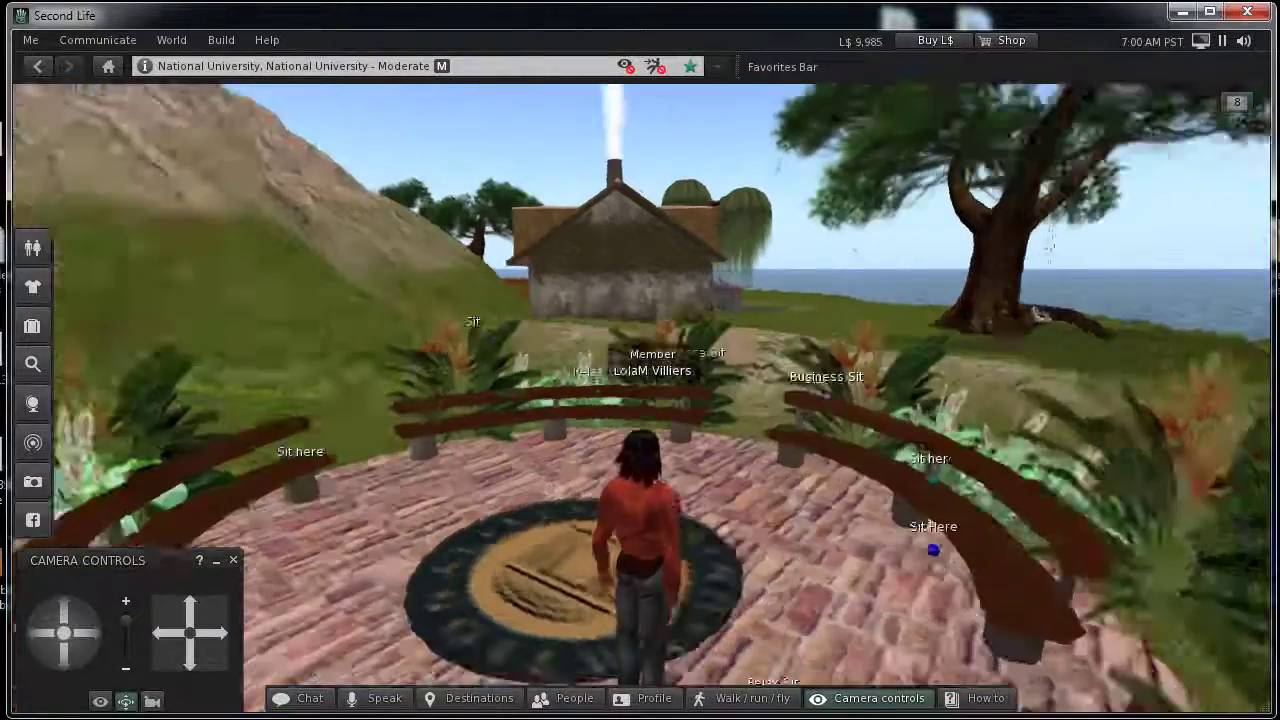